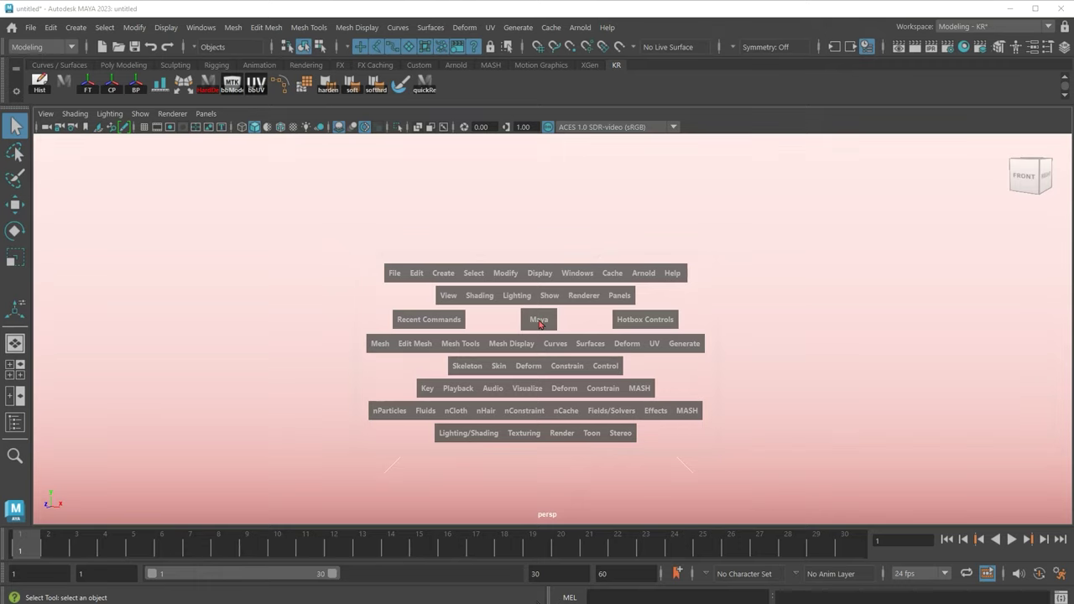
Step: Create a polygon platonic solid in the empty scene
key(space)
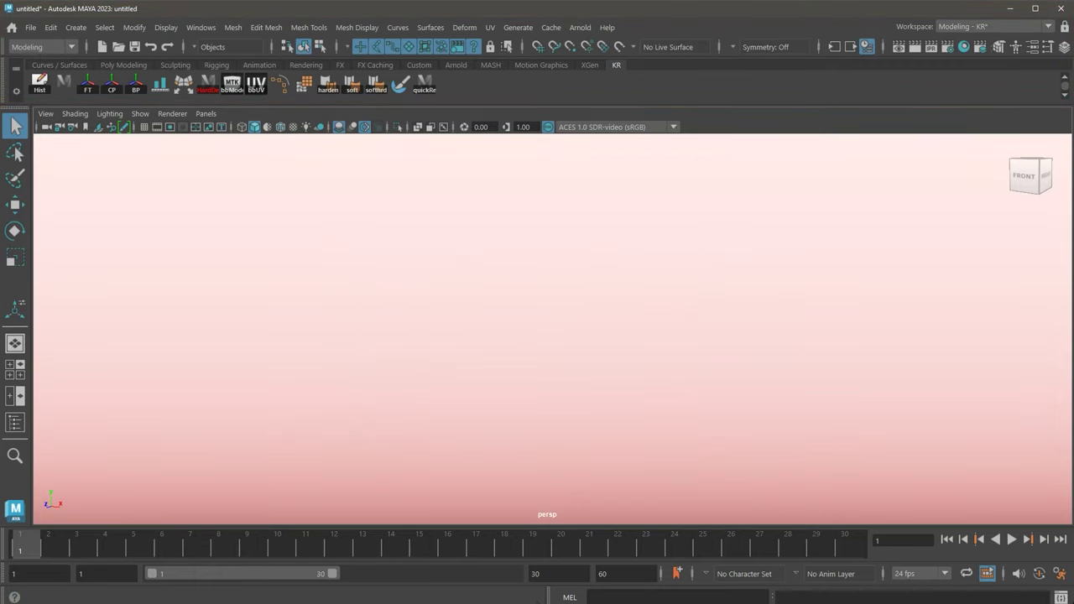
shift+right_drag(539, 295, 531, 364)
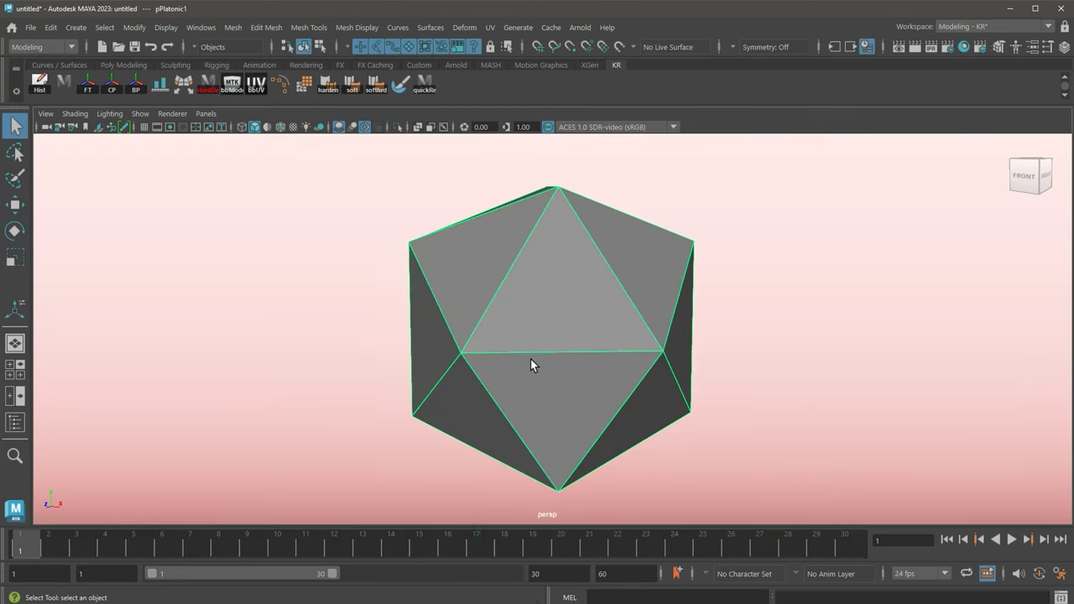
Step: Extrude all faces of the solid with Keep Faces Together off and scale them inward to 0.7
right_drag(546, 304, 464, 186)
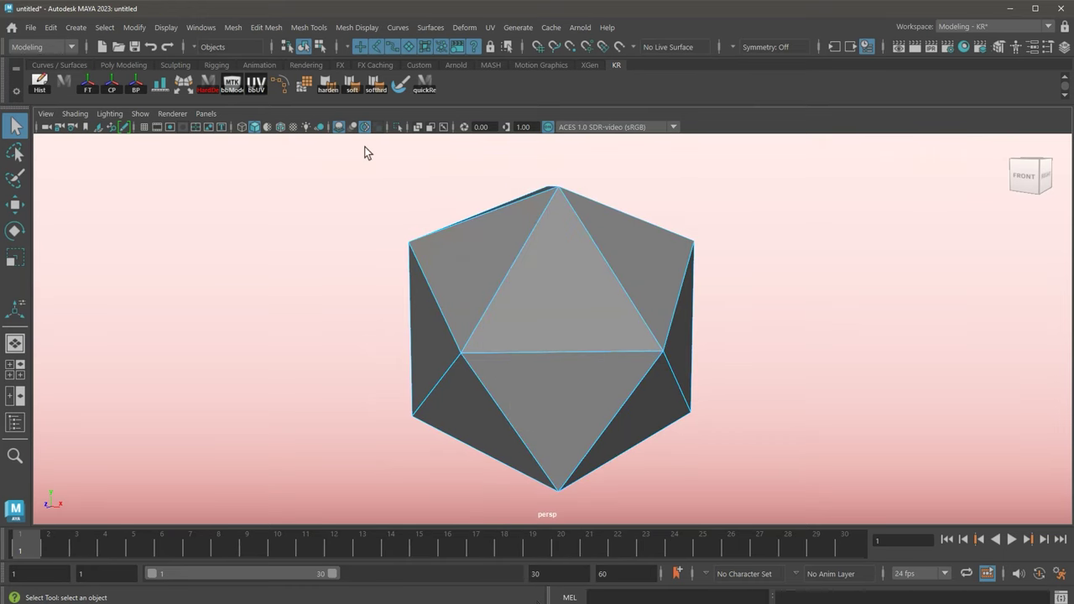
drag(657, 455, 660, 458)
shift+right_drag(569, 344, 569, 296)
click(744, 396)
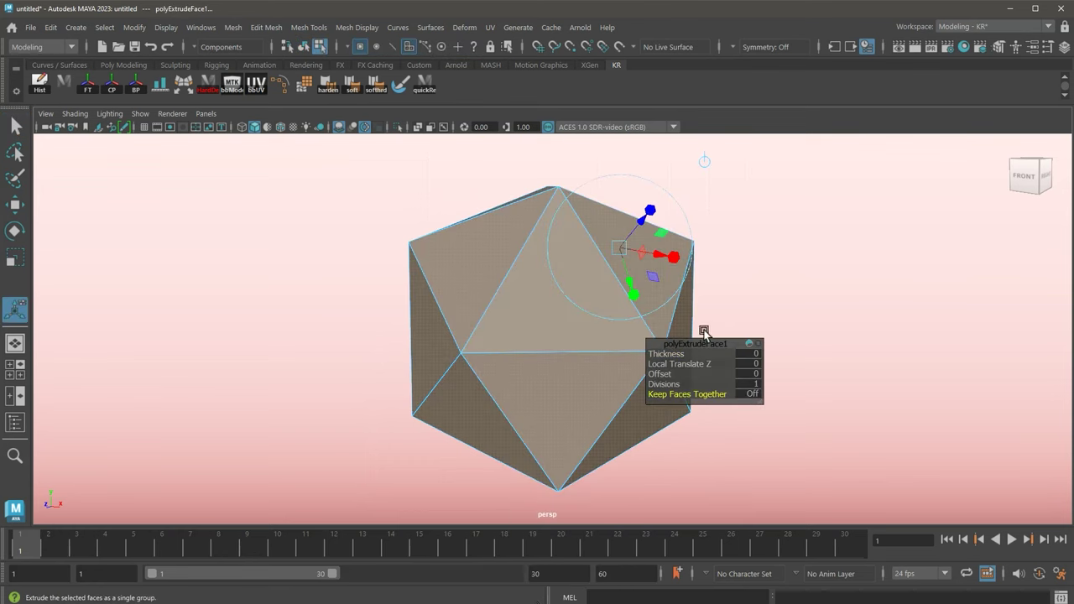
click(651, 215)
drag(625, 252, 615, 251)
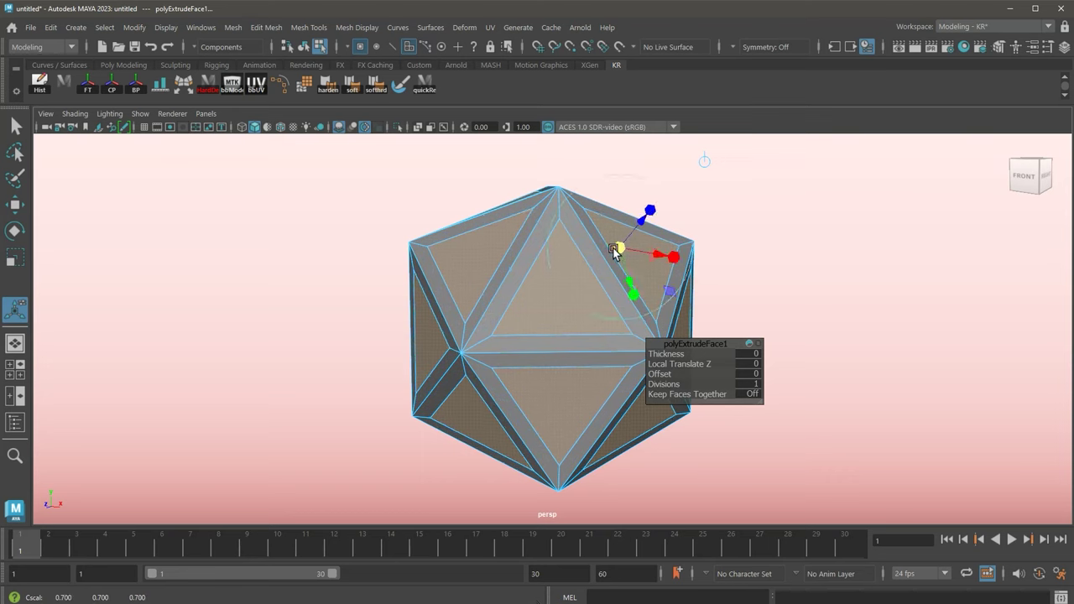
Step: Extrude the inset triangular faces of the solid a second time
shift+right_drag(615, 253, 588, 283)
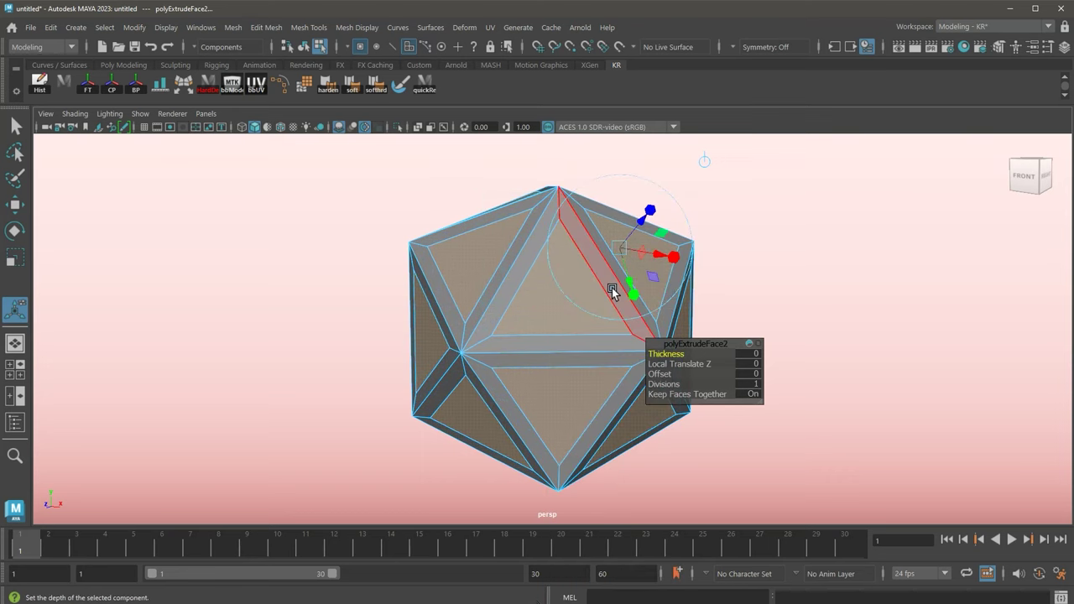
mouse_move(631, 239)
mouse_down()
mouse_move(640, 221)
mouse_move(631, 228)
mouse_up()
click(744, 250)
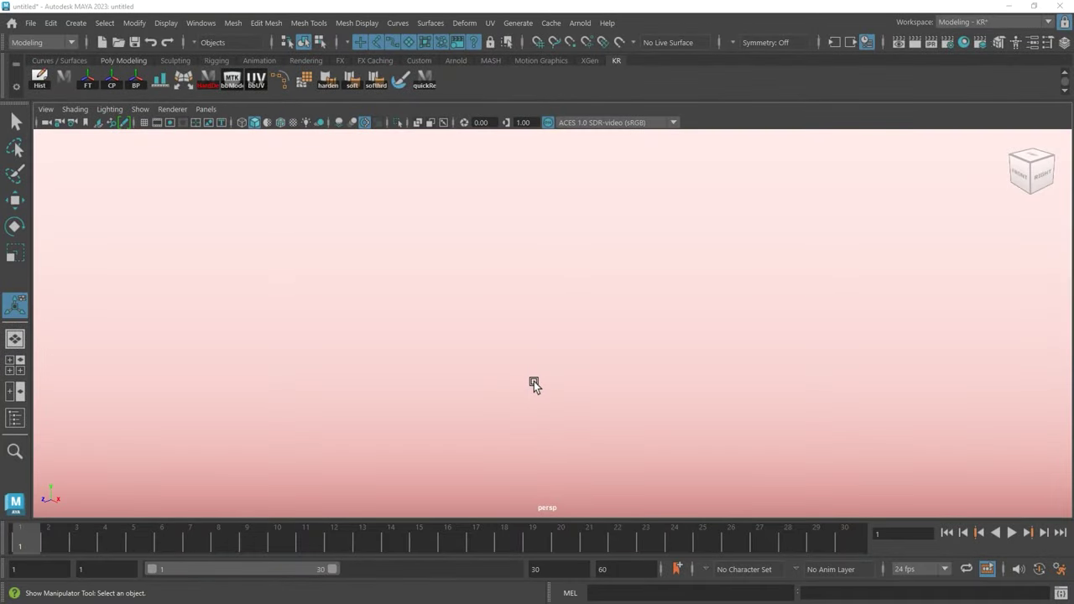
Step: Create a polygon cylinder with 30 axis subdivisions and 10 height subdivisions
shift+right_drag(532, 299, 531, 302)
shift+right_drag(462, 300, 456, 297)
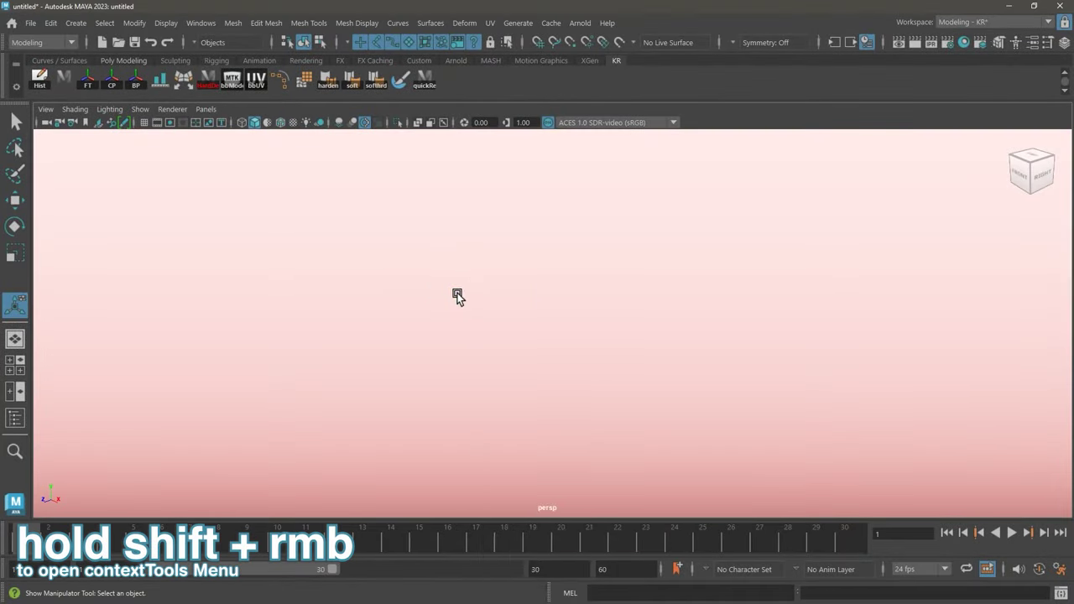
click(742, 367)
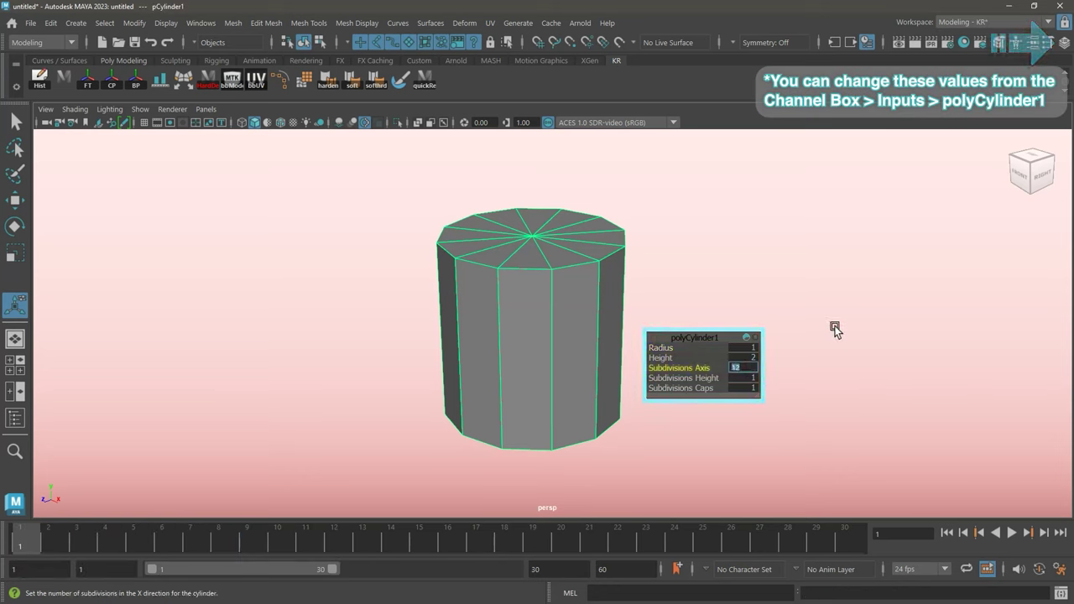
text(30)
key(Tab)
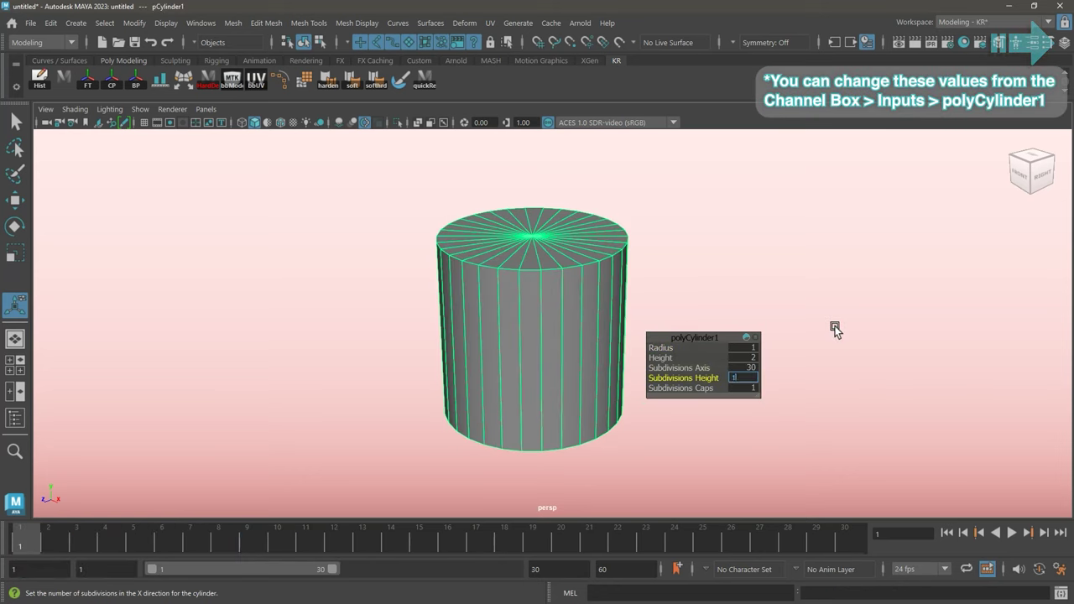
text(10)
key(Return)
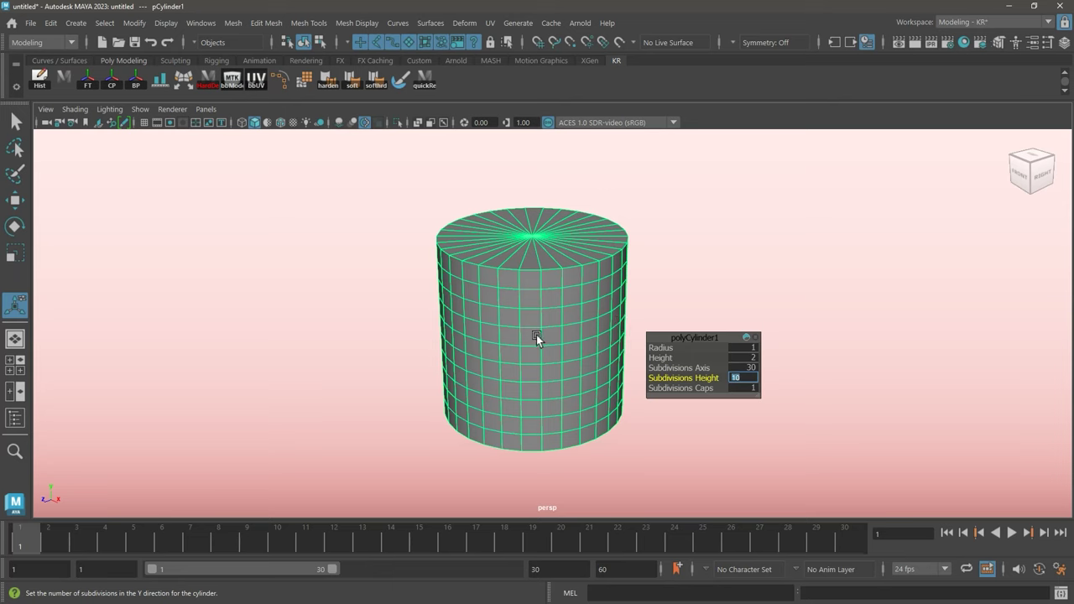
Step: Delete all the top and bottom cap faces of the cylinder, leaving an open tube
right_drag(536, 335, 537, 231)
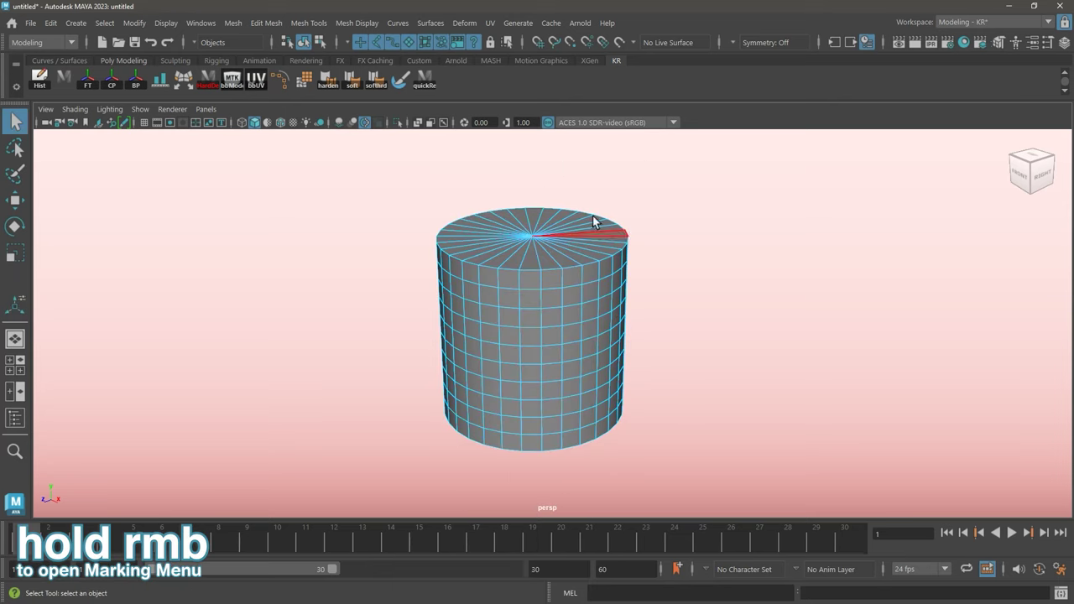
alt+drag(604, 189, 602, 254)
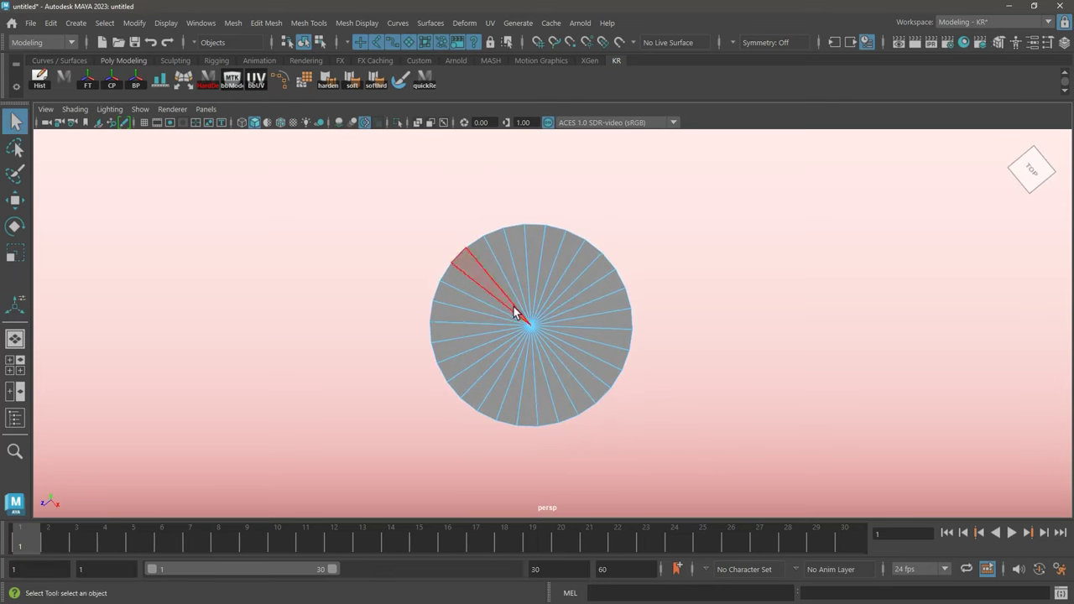
drag(546, 339, 547, 340)
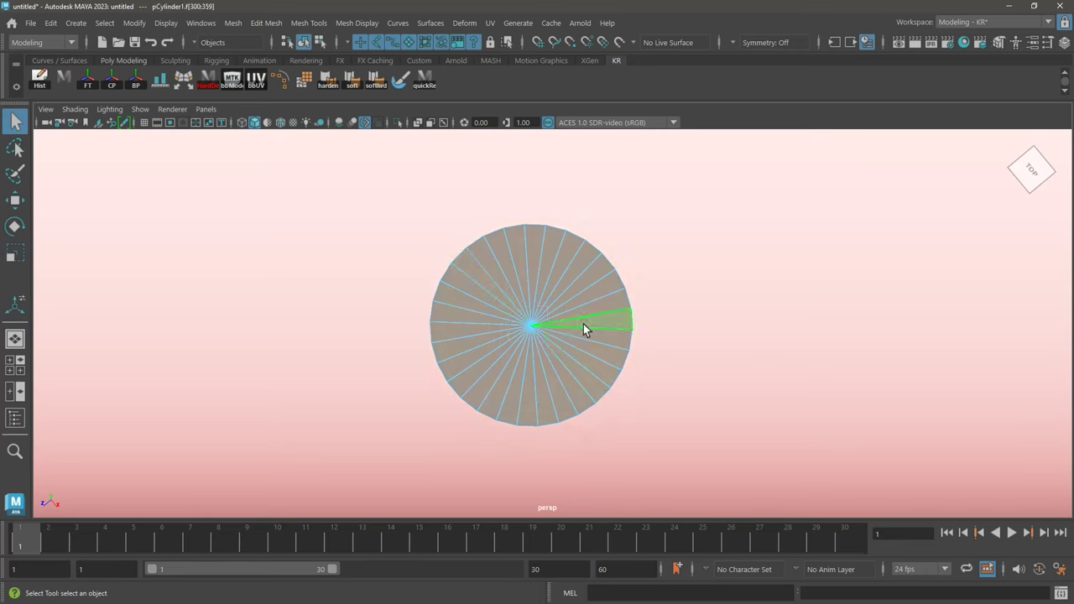
key(Delete)
Step: Chamfer all the tube's vertices with a width of 0.5 and merge the overlapping vertices
alt+drag(542, 412, 546, 371)
right_drag(554, 340, 497, 194)
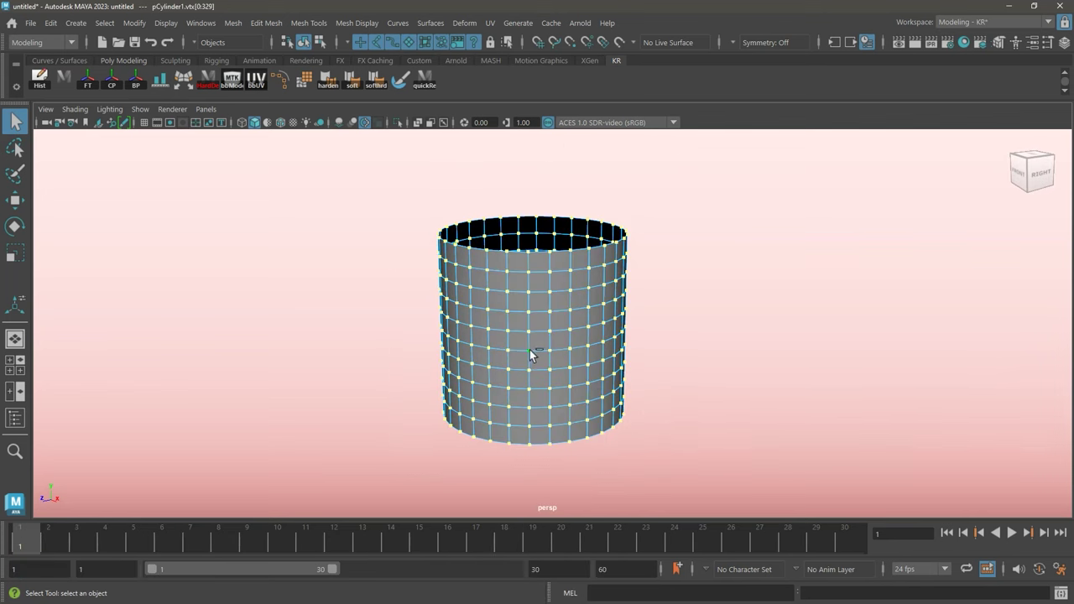
shift+right_drag(530, 350, 587, 355)
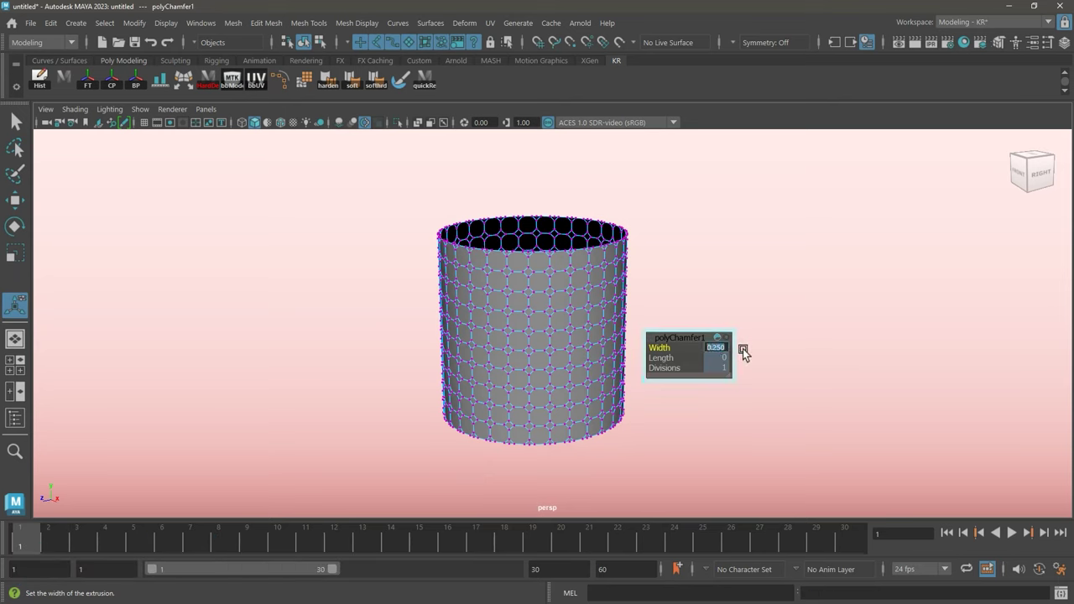
text(5)
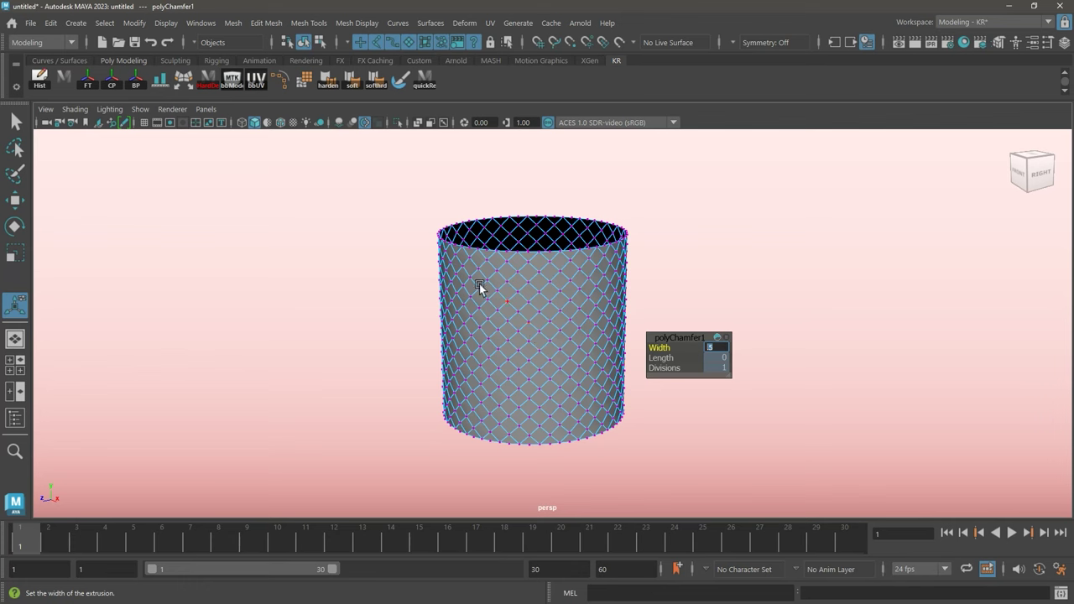
key(Return)
drag(709, 482, 710, 482)
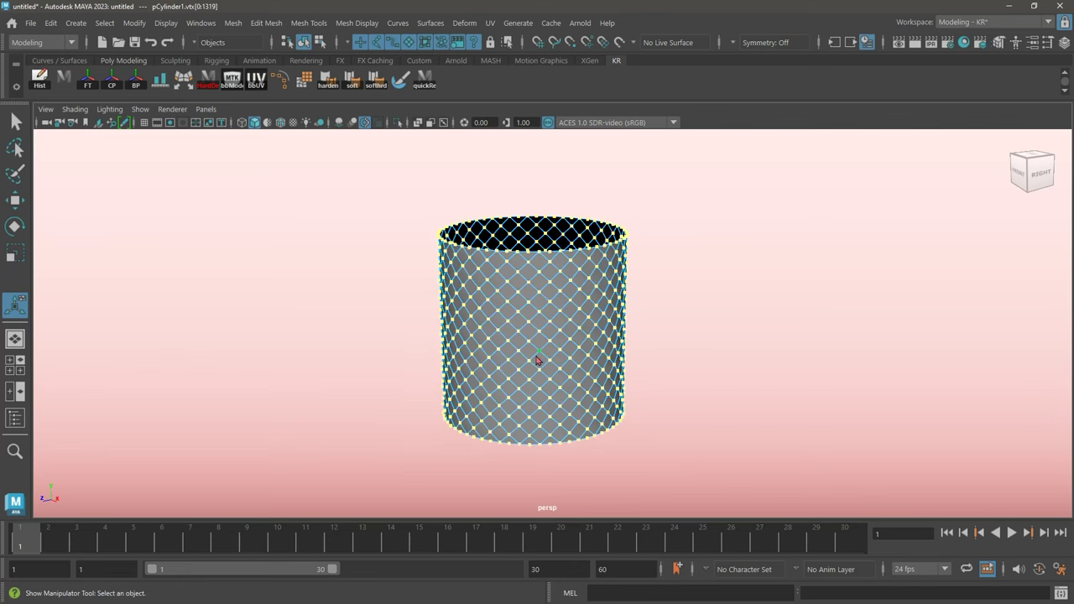
shift+right_drag(533, 355, 582, 300)
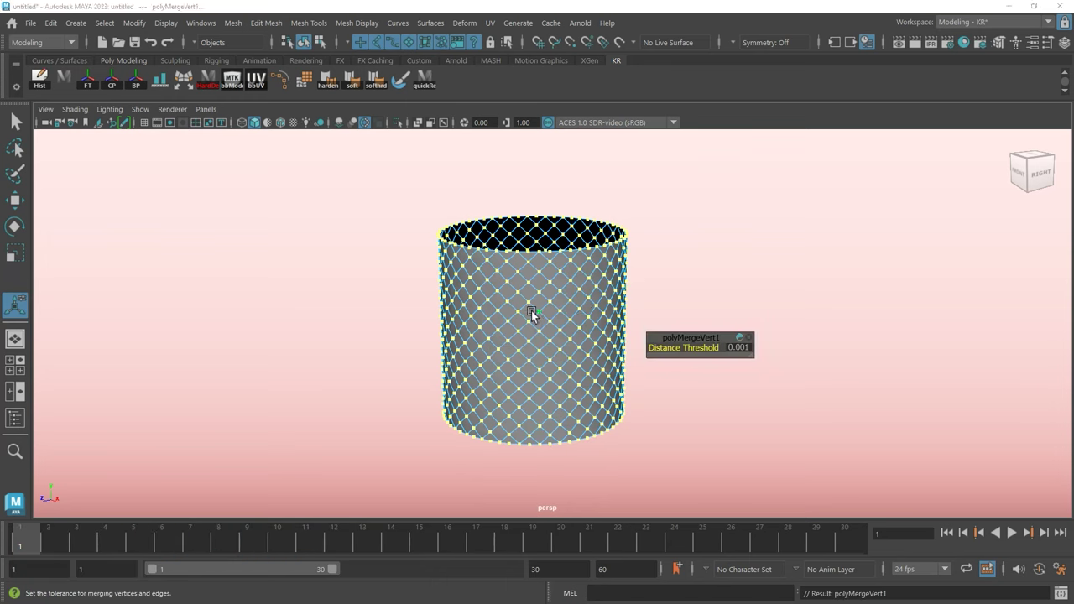
Step: Poke all the faces of the tube
right_drag(533, 191, 539, 235)
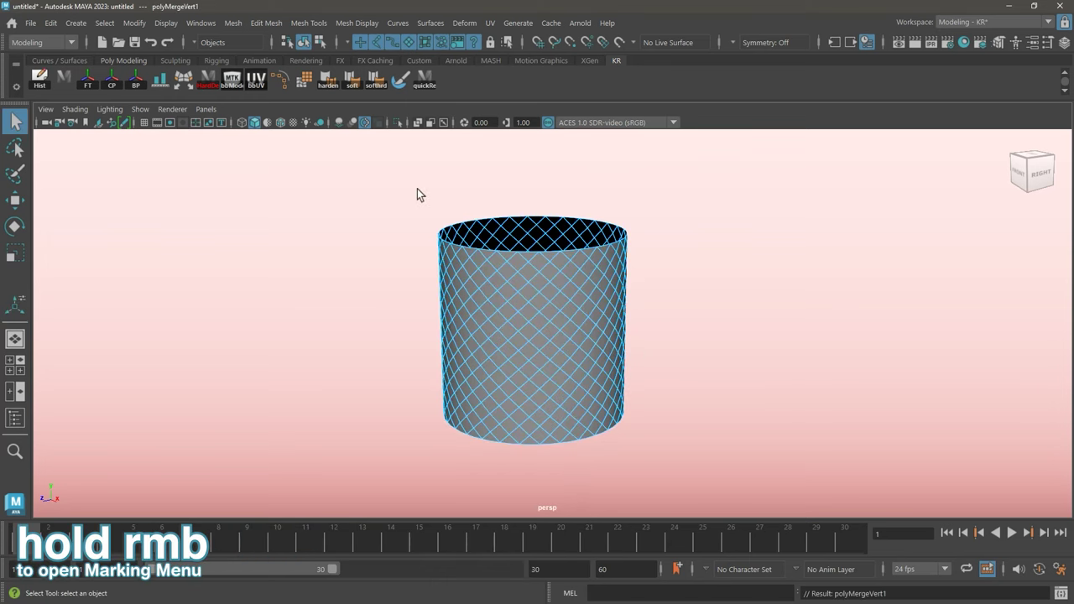
drag(709, 475, 709, 475)
shift+right_drag(526, 250, 578, 233)
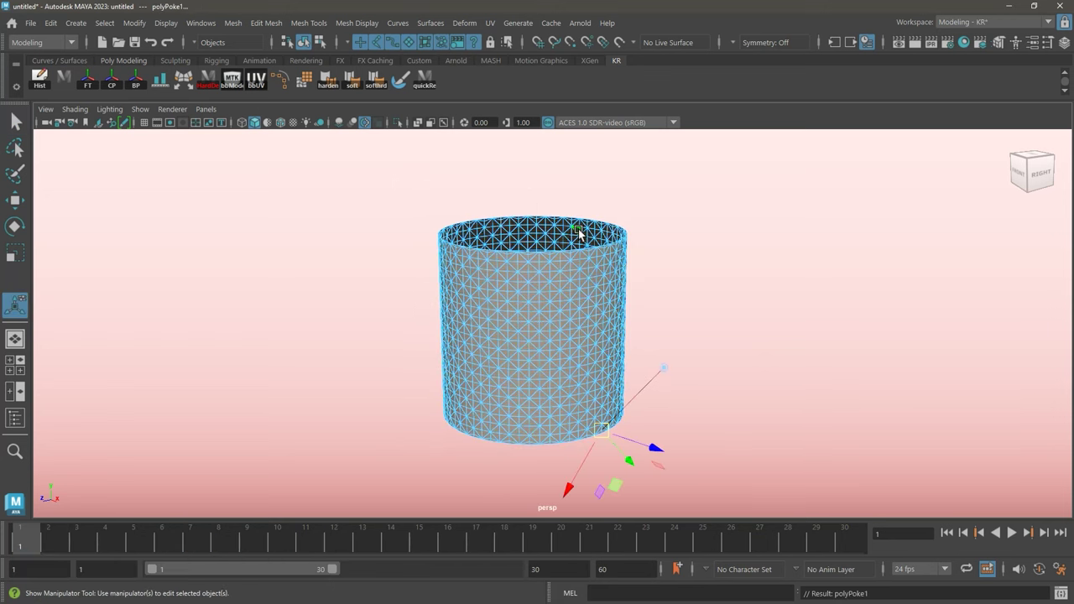
click(656, 237)
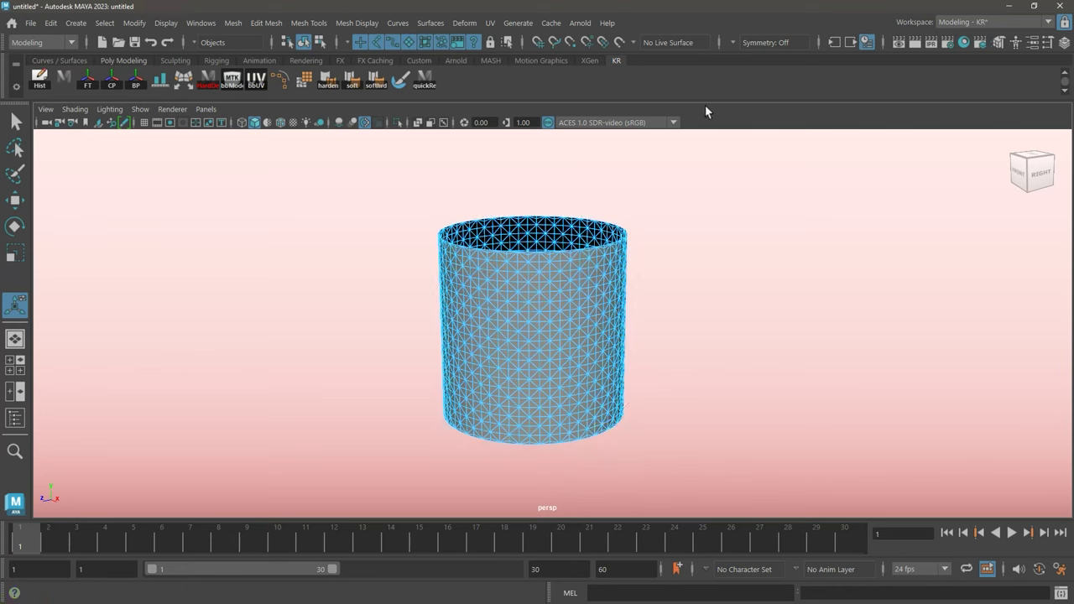
Step: Set symmetry to Object Y and delete all the rim triangles by selecting the faces similar to a mirrored pair on the borders
click(732, 43)
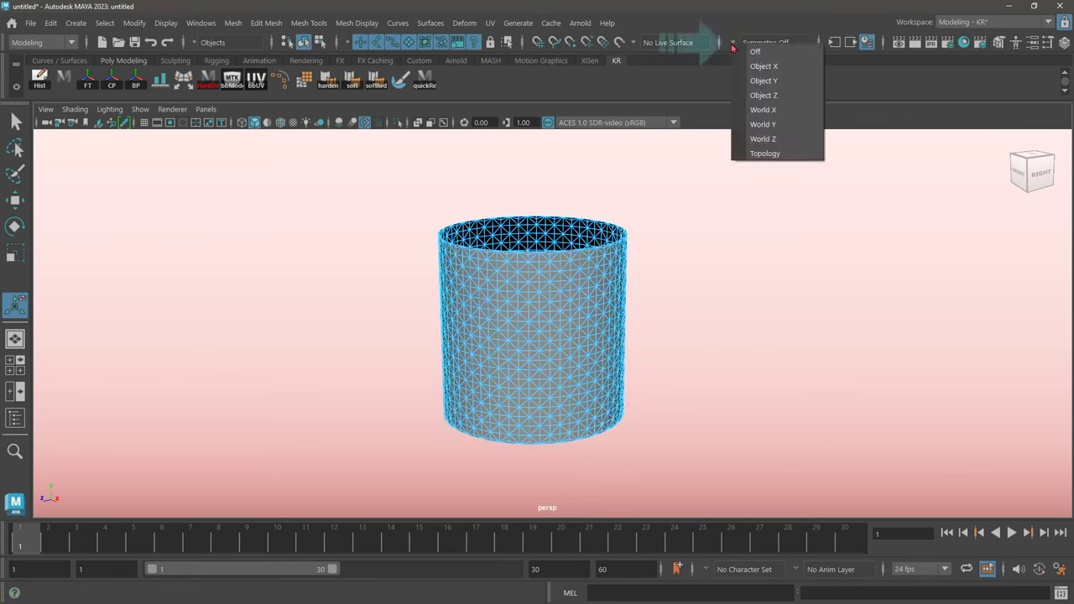
click(756, 84)
alt+middle_drag(448, 304, 417, 341)
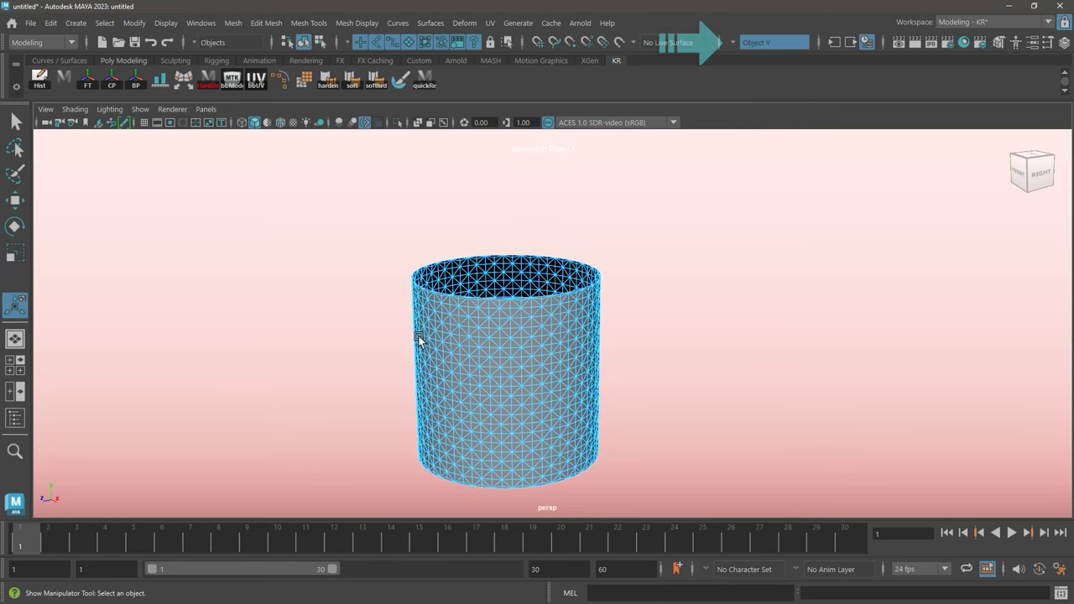
alt+right_drag(417, 341, 839, 412)
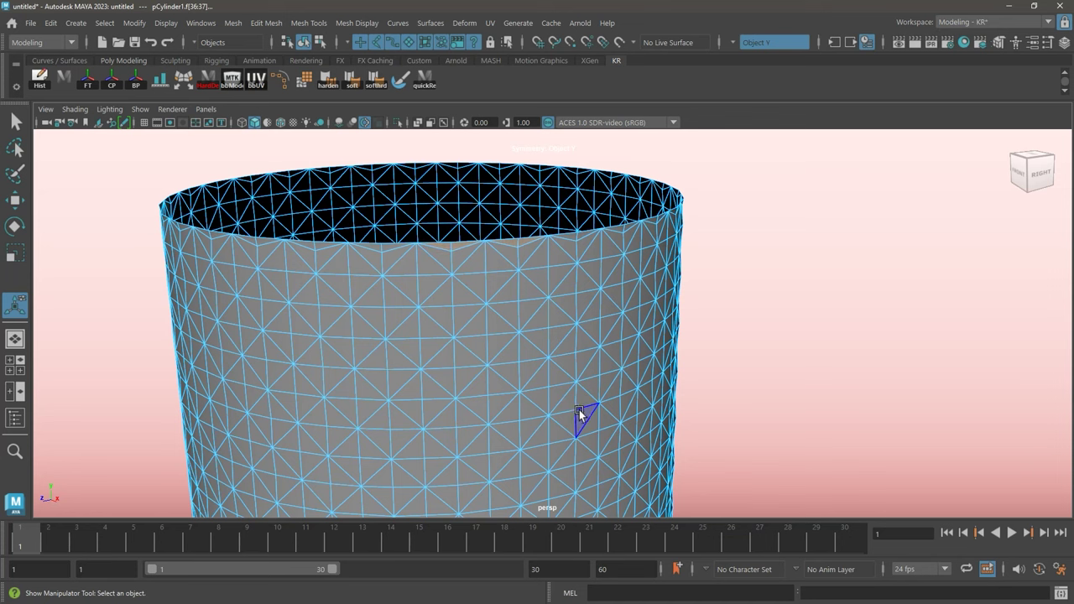
alt+middle_drag(578, 415, 541, 143)
alt+right_drag(549, 470, 418, 347)
alt+middle_drag(496, 341, 508, 360)
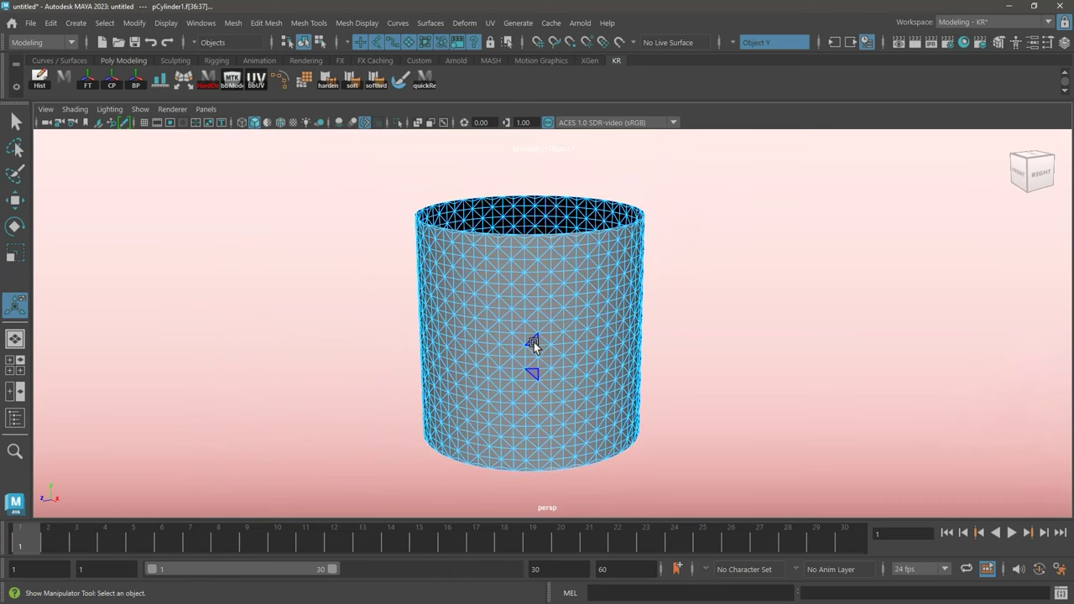
key(space)
right_click(472, 294)
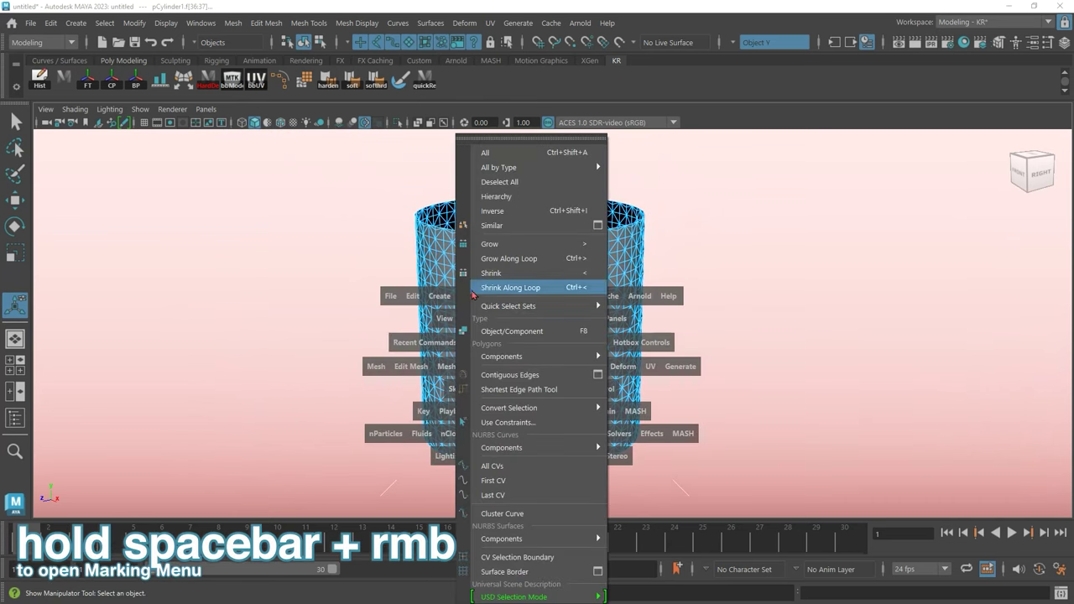
click(494, 227)
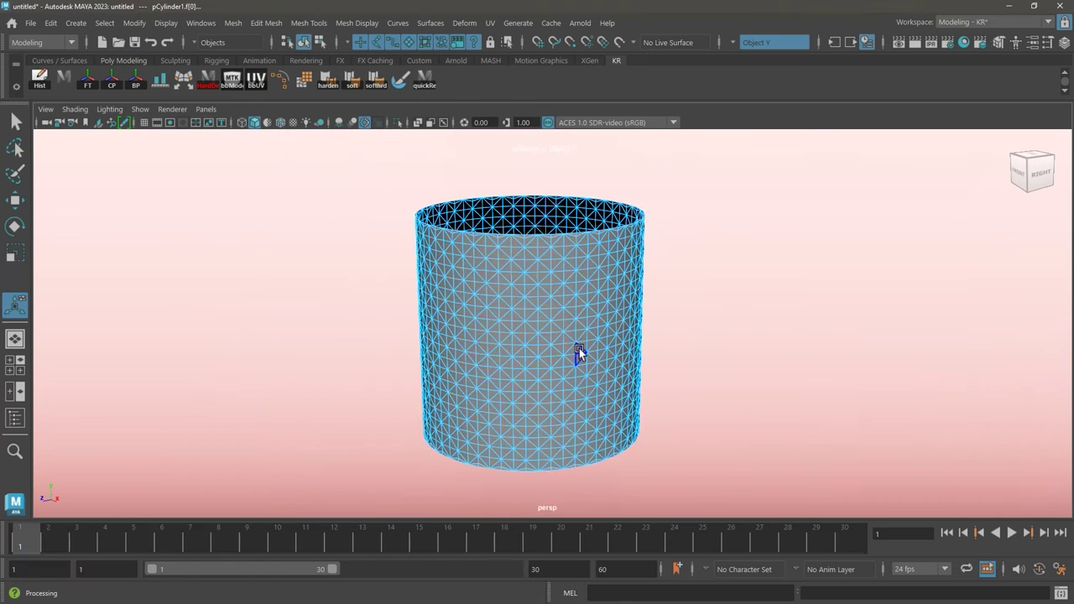
key(Delete)
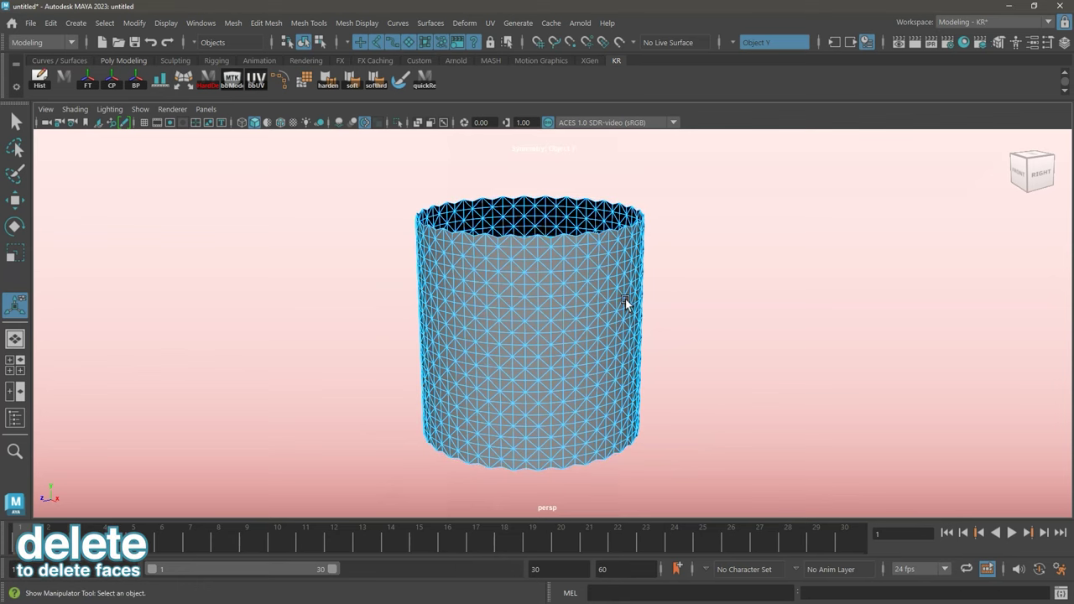
Step: Flatten the zigzag border edges at both rims by scaling them in Y, with the pivot snapped up to Y 1.000
right_click(542, 364)
right_drag(542, 360, 544, 170)
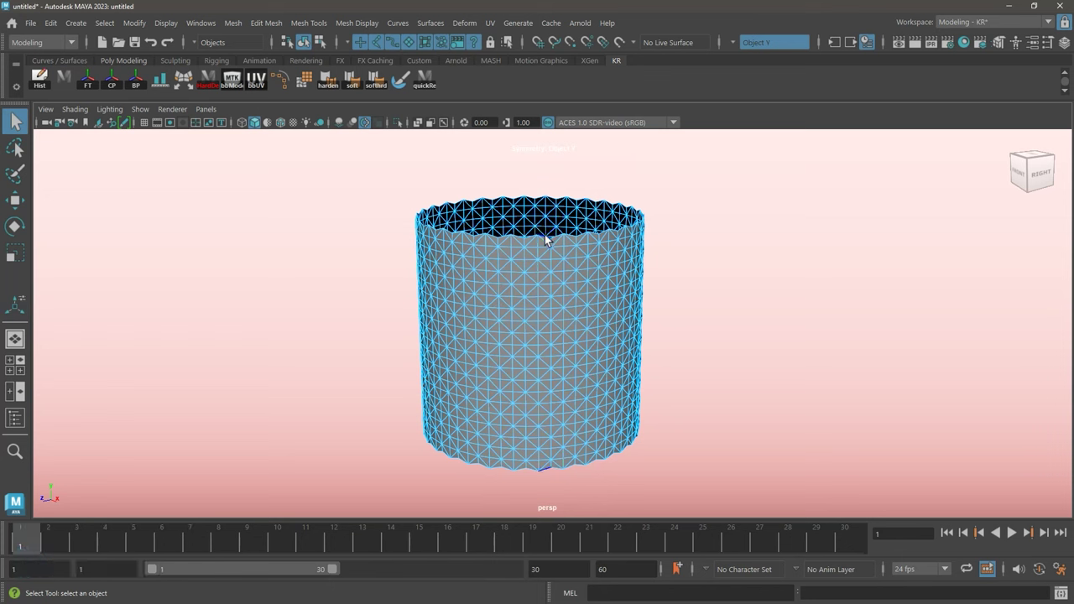
alt+drag(544, 242, 531, 334)
key(e)
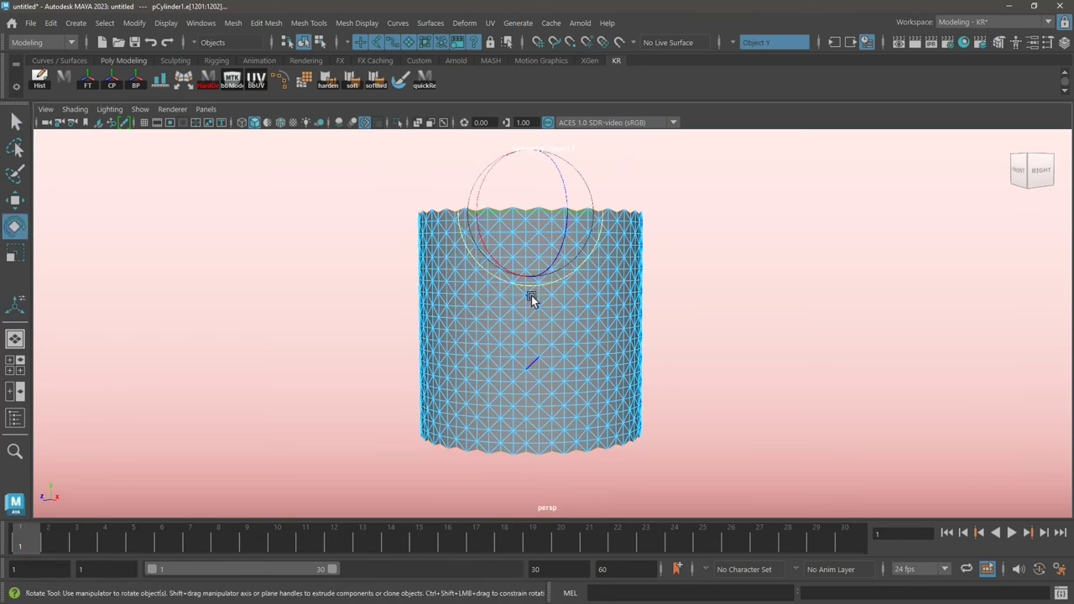
key(r)
alt+drag(562, 287, 551, 304)
key(d)
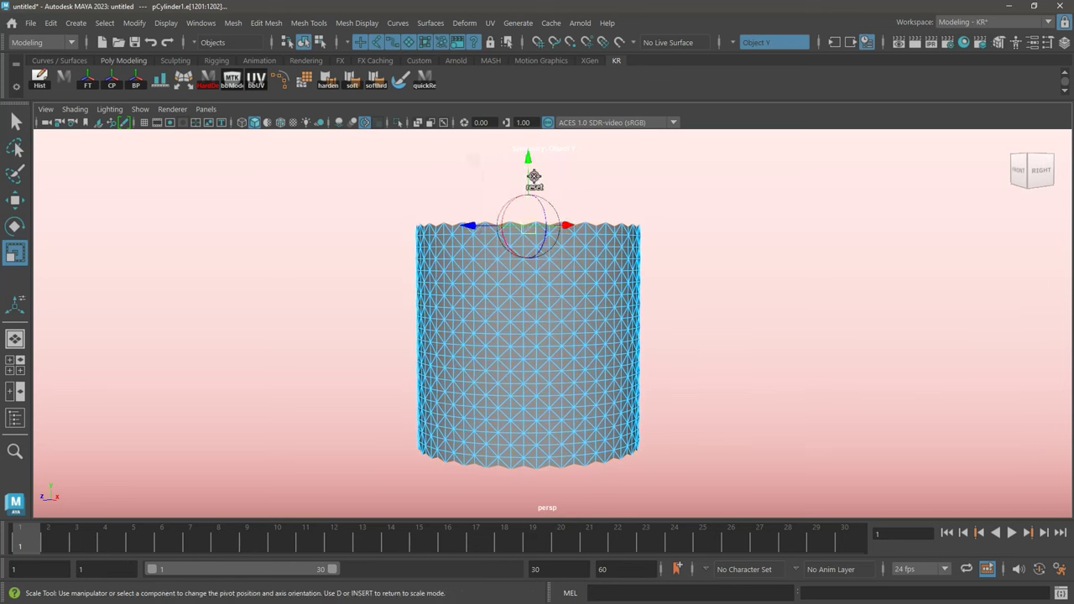
drag(530, 164, 531, 151)
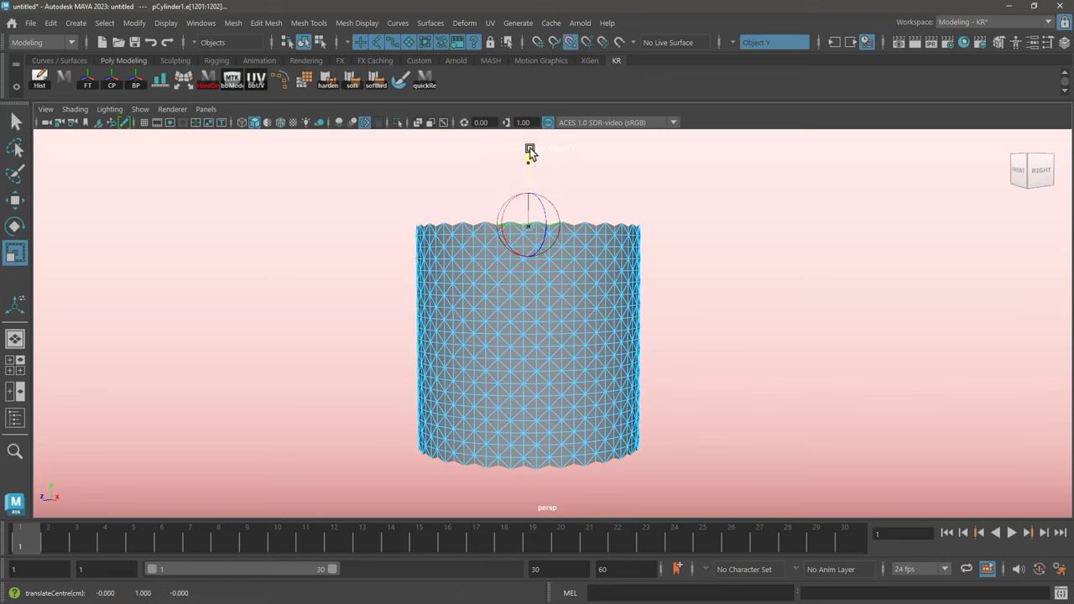
key(r)
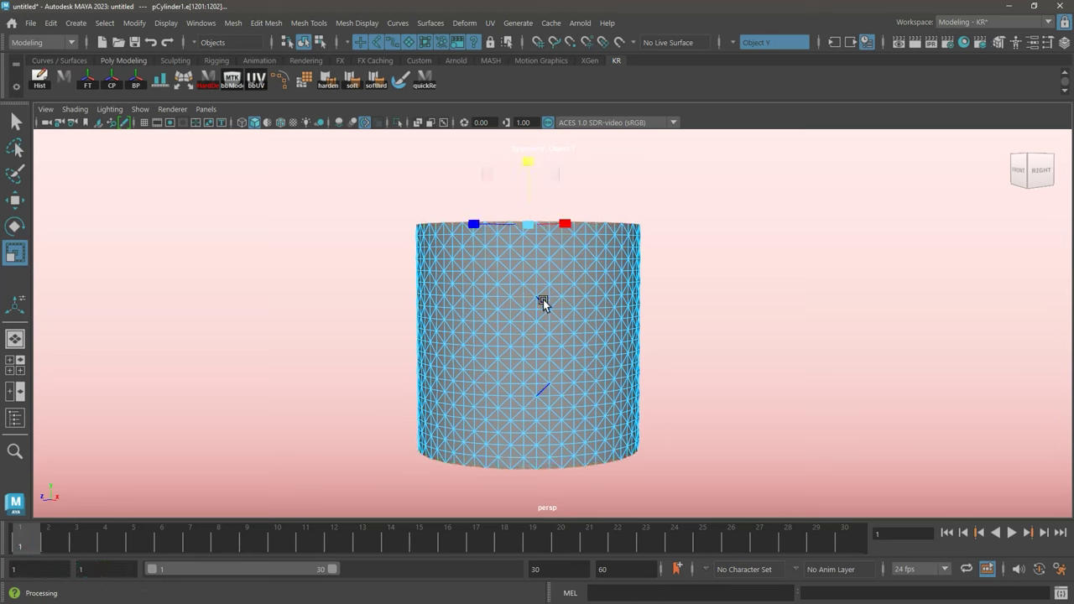
Step: Select four neighbouring pattern vertices around one point on the tube wall, then extend the selection to all similar vertices
right_drag(545, 300, 493, 194)
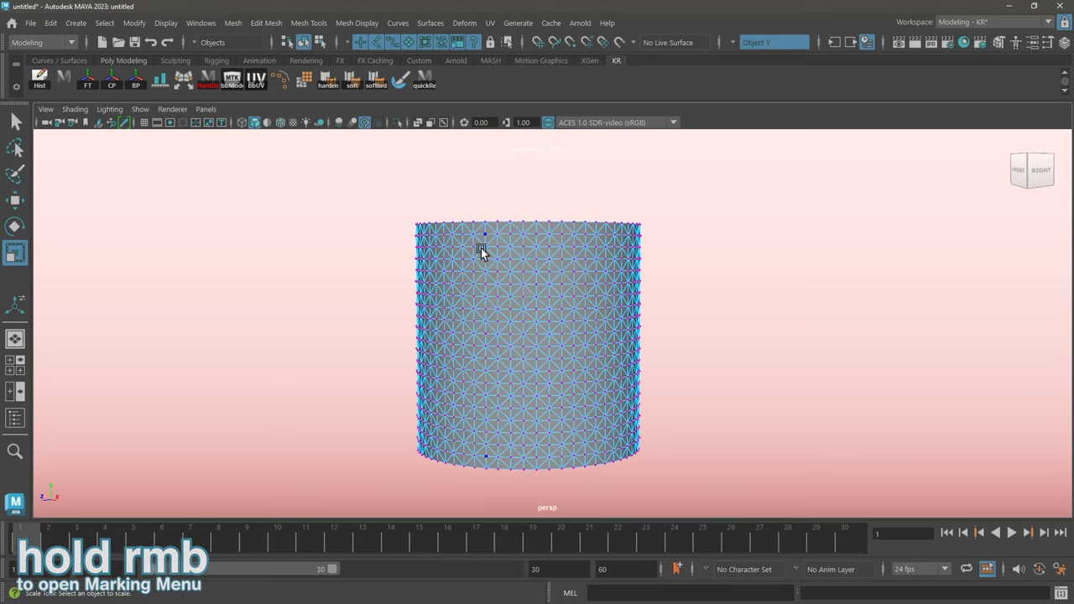
scroll(498, 287, up, 5)
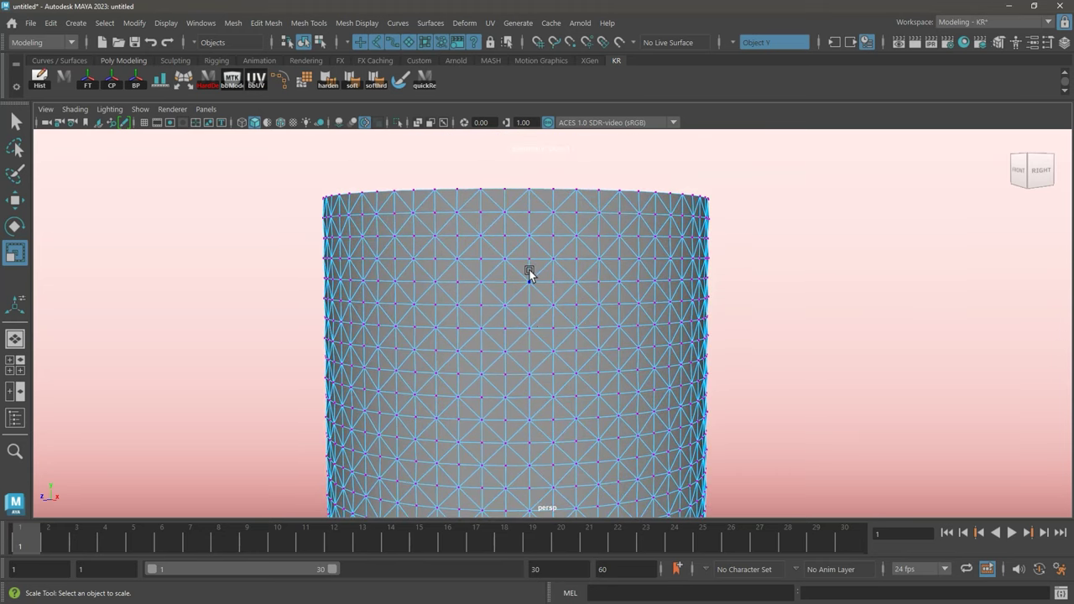
click(528, 264)
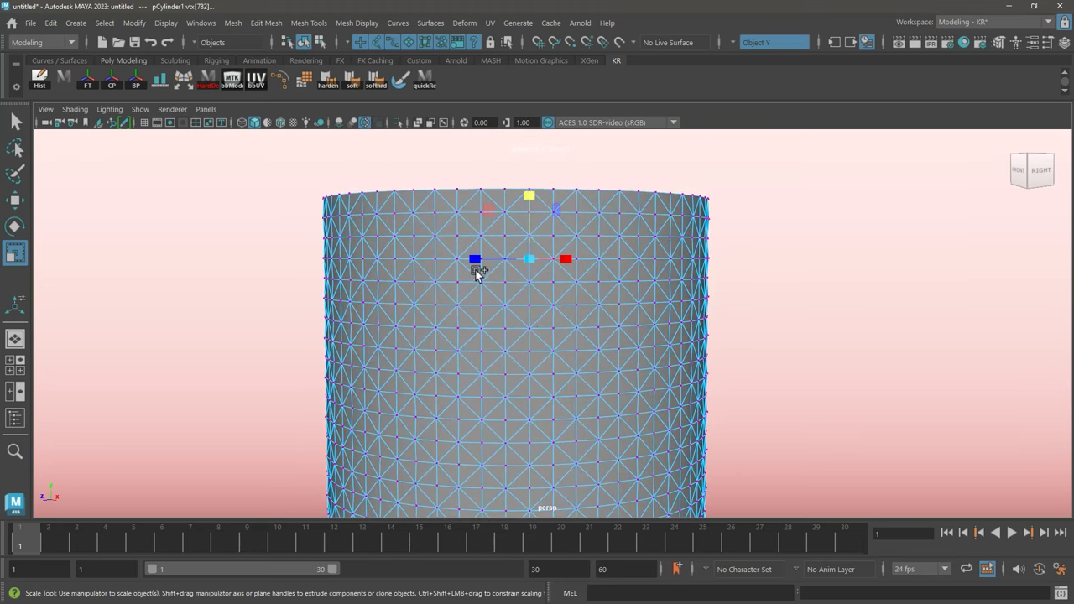
scroll(610, 282, up, 3)
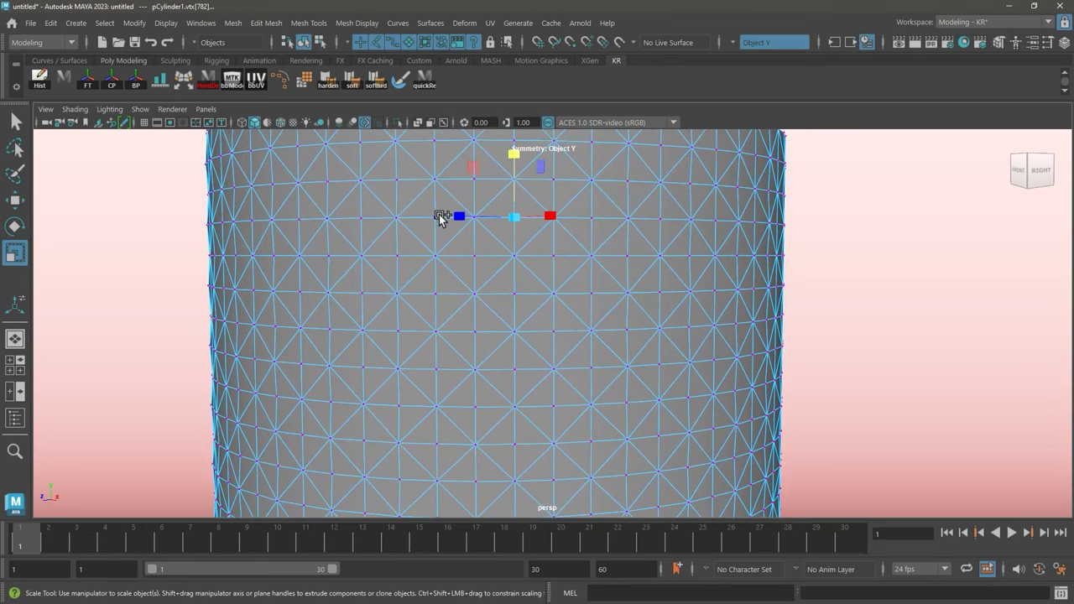
click(474, 217)
click(475, 257)
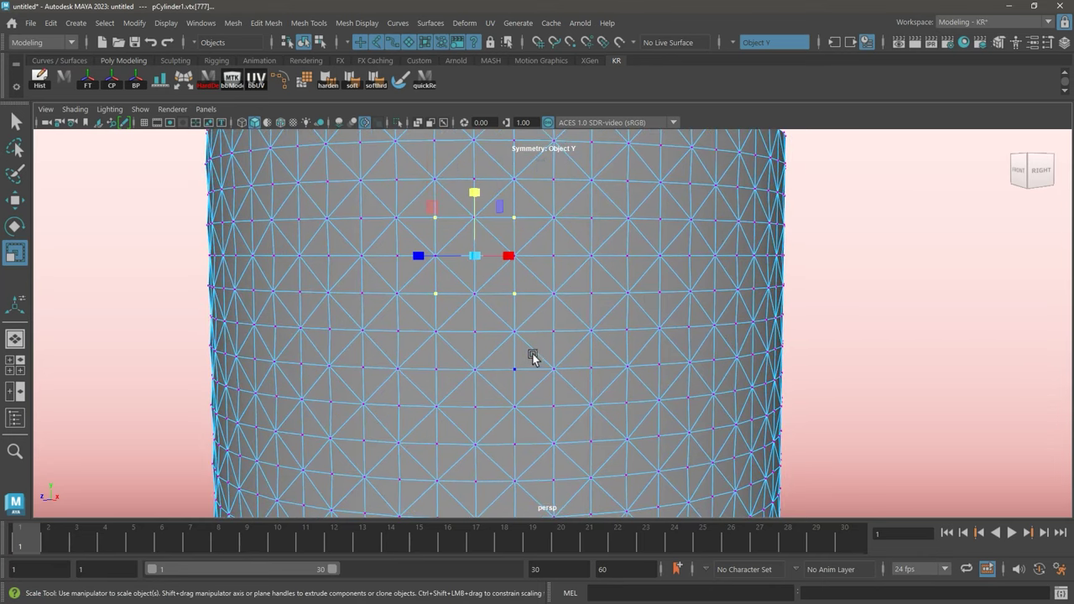
key(space)
right_drag(478, 321, 489, 225)
alt+right_drag(689, 374, 351, 334)
alt+right_drag(567, 377, 522, 330)
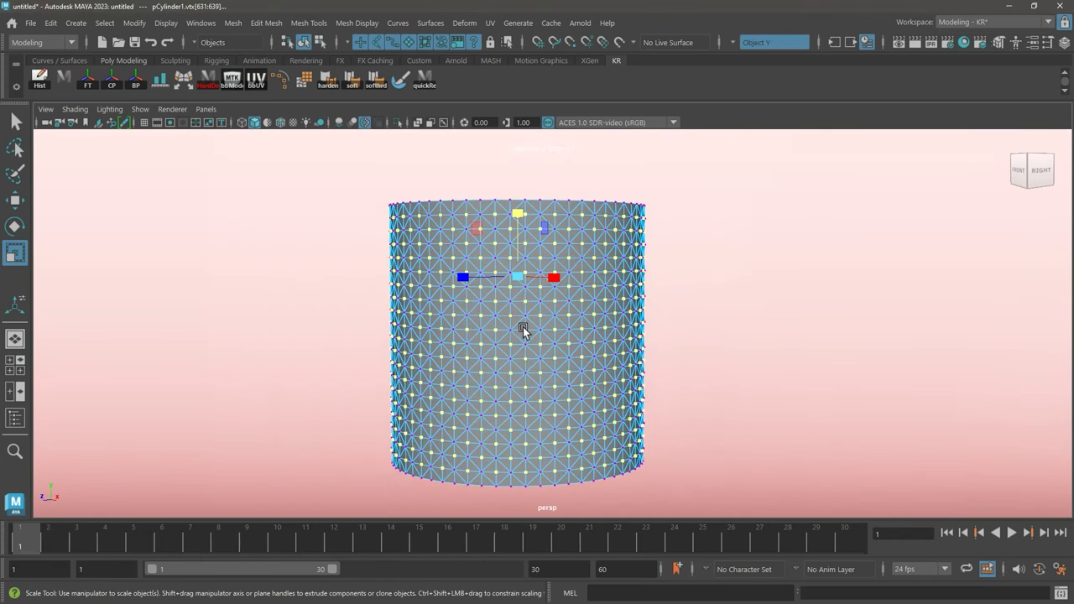
Step: Push the selected vertices outward along their normals using Transform Component with Local Translate Z set to 0.05
shift+right_drag(517, 374, 568, 485)
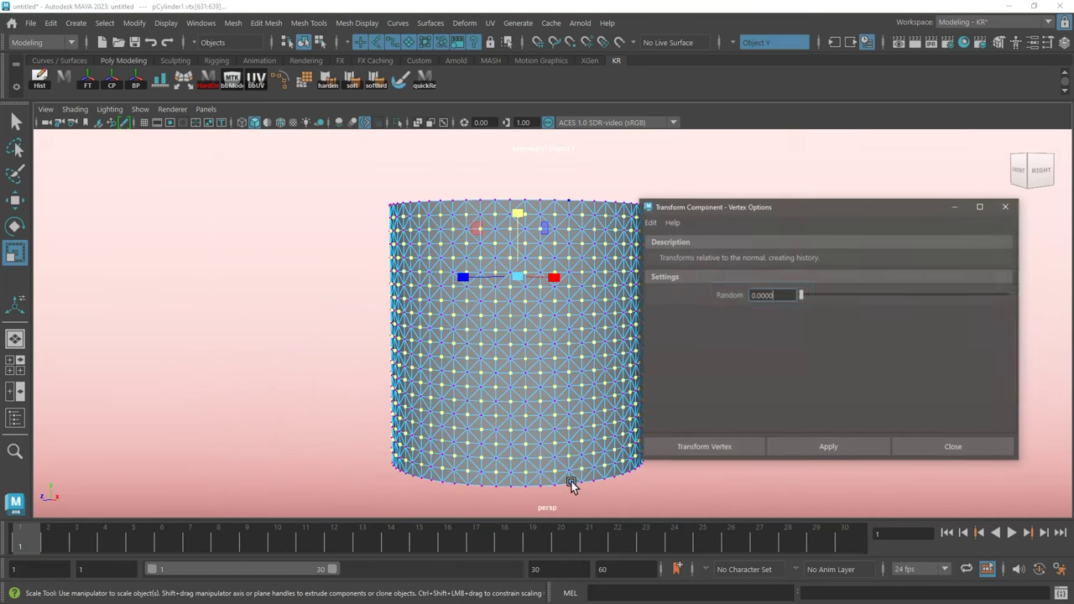
click(730, 448)
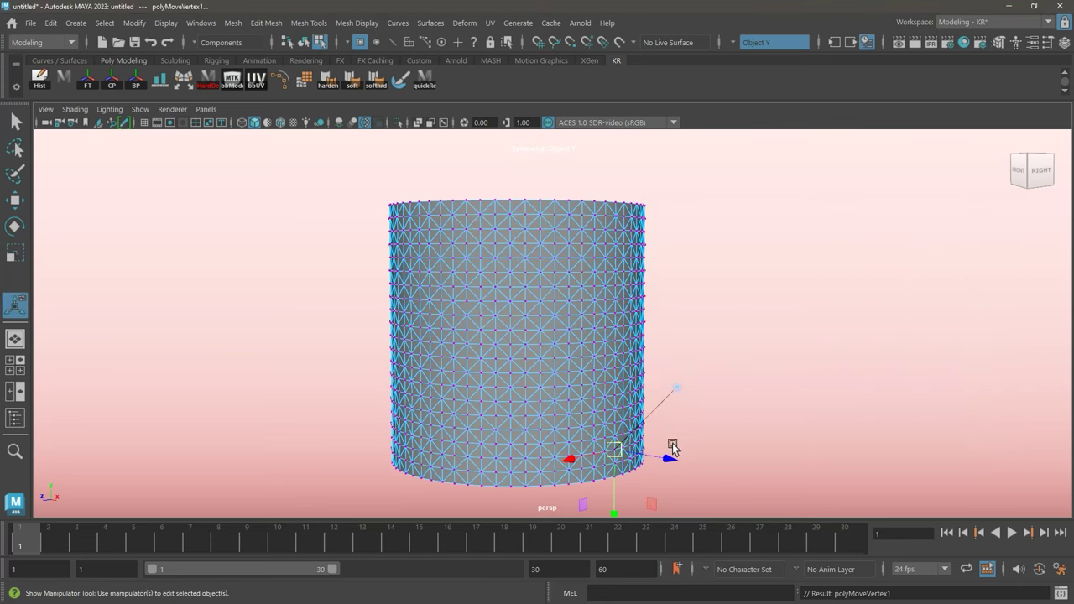
drag(663, 460, 670, 464)
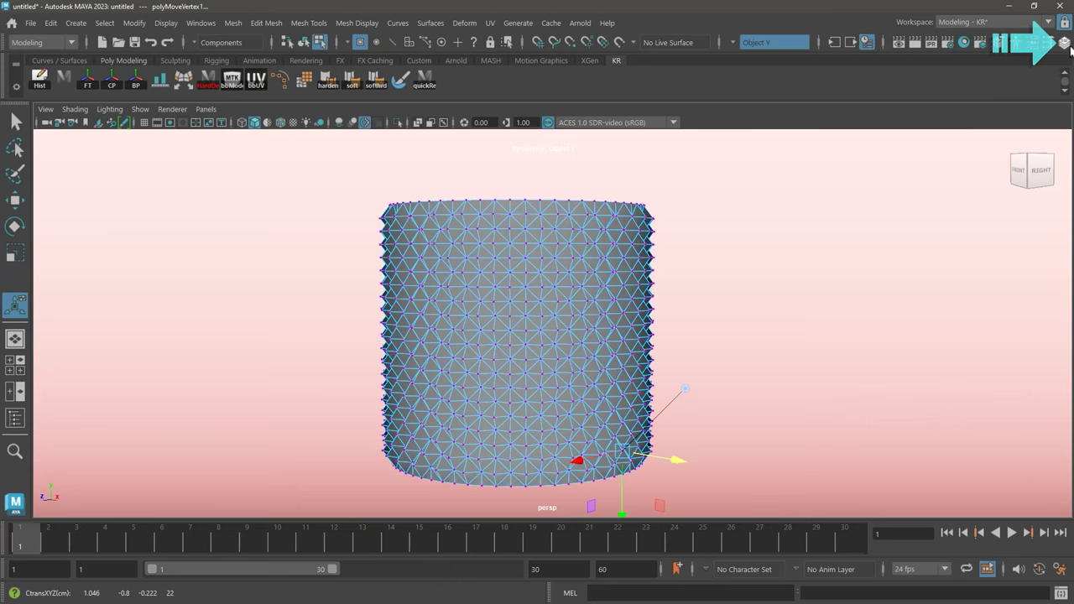
click(1064, 42)
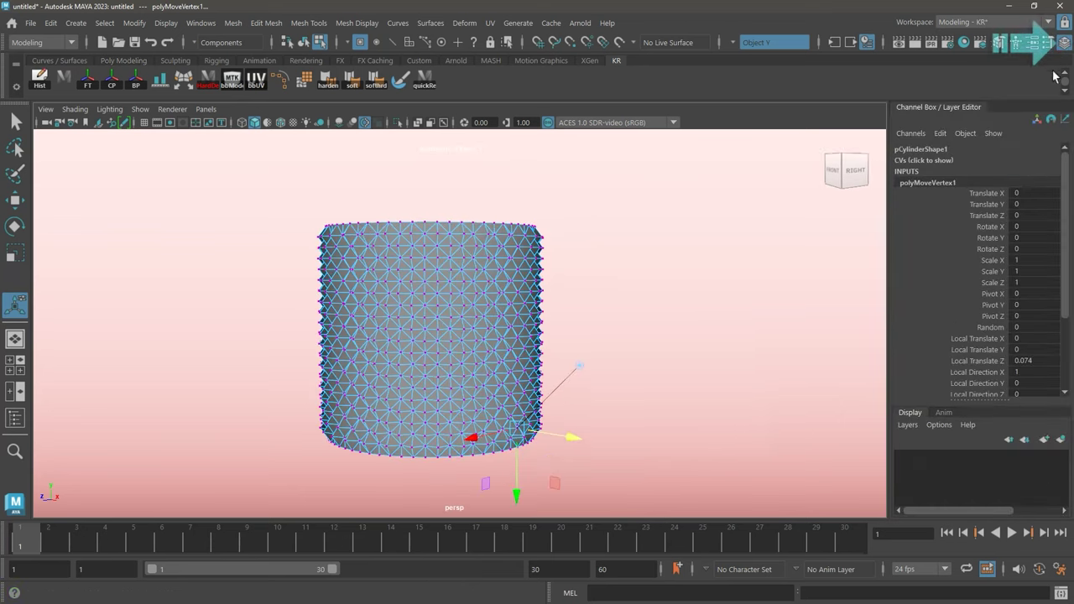
double_click(1028, 360)
text(0.05)
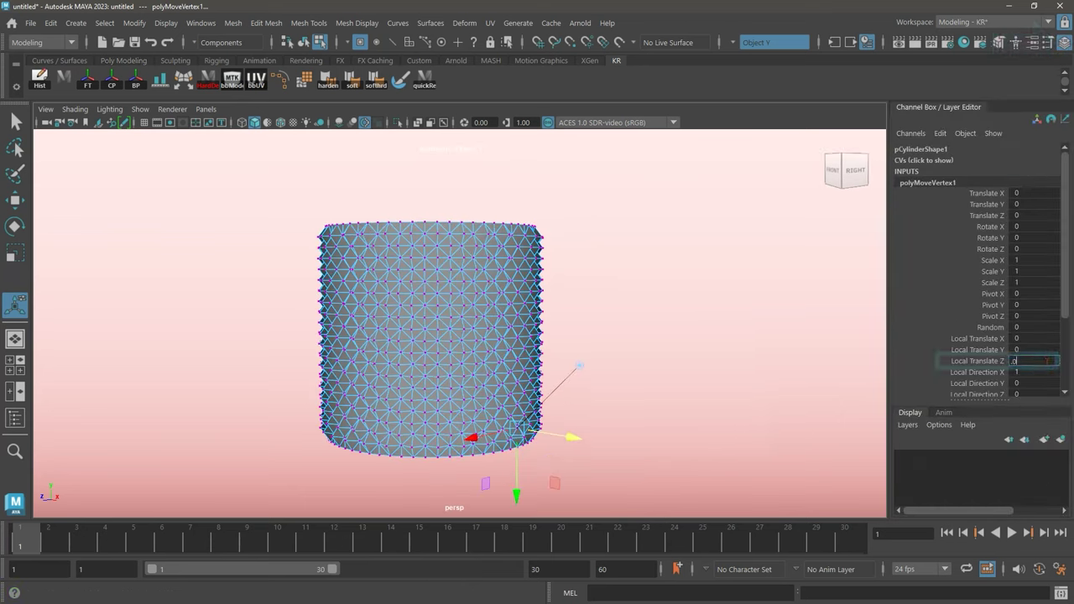
key(Return)
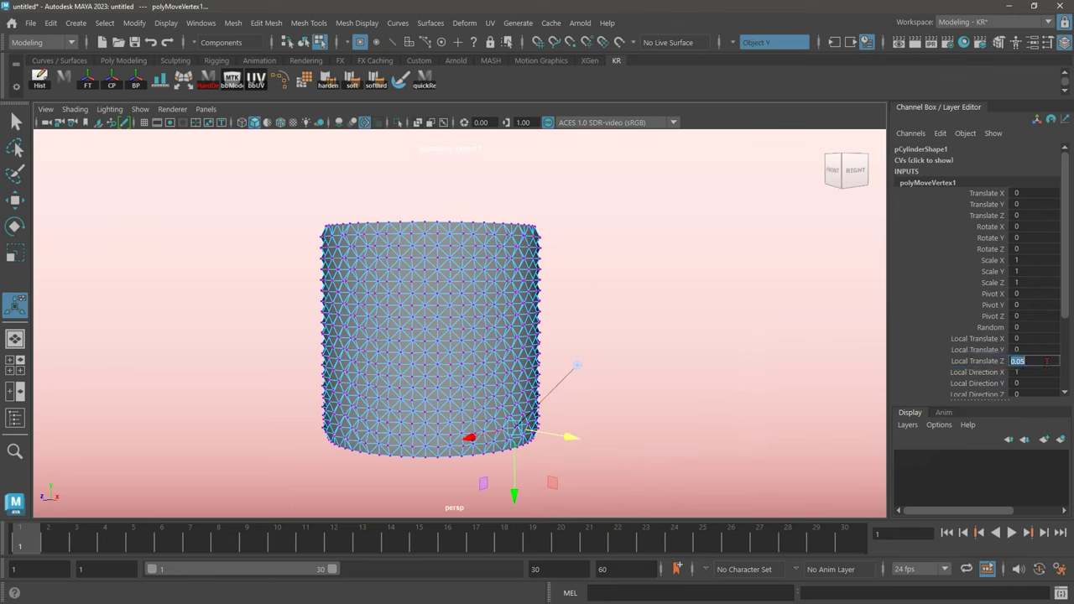
Step: Extrude the border edge loops of both rims and move the new edges slightly outward along Y
alt+middle_drag(468, 313, 559, 353)
alt+right_drag(559, 353, 601, 339)
right_drag(526, 343, 522, 155)
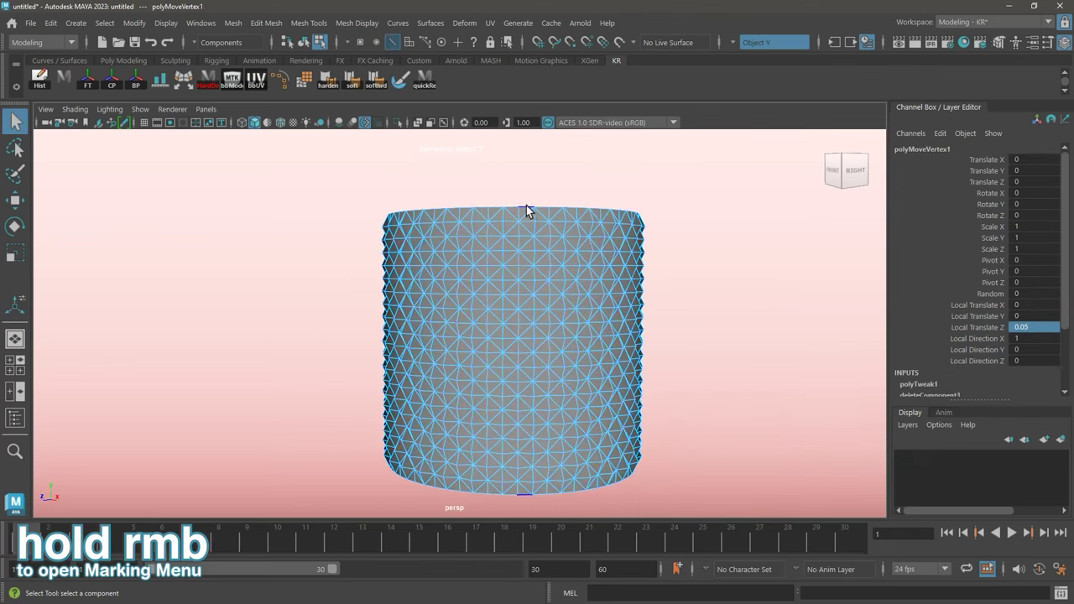
click(535, 225)
shift+right_drag(535, 279, 537, 345)
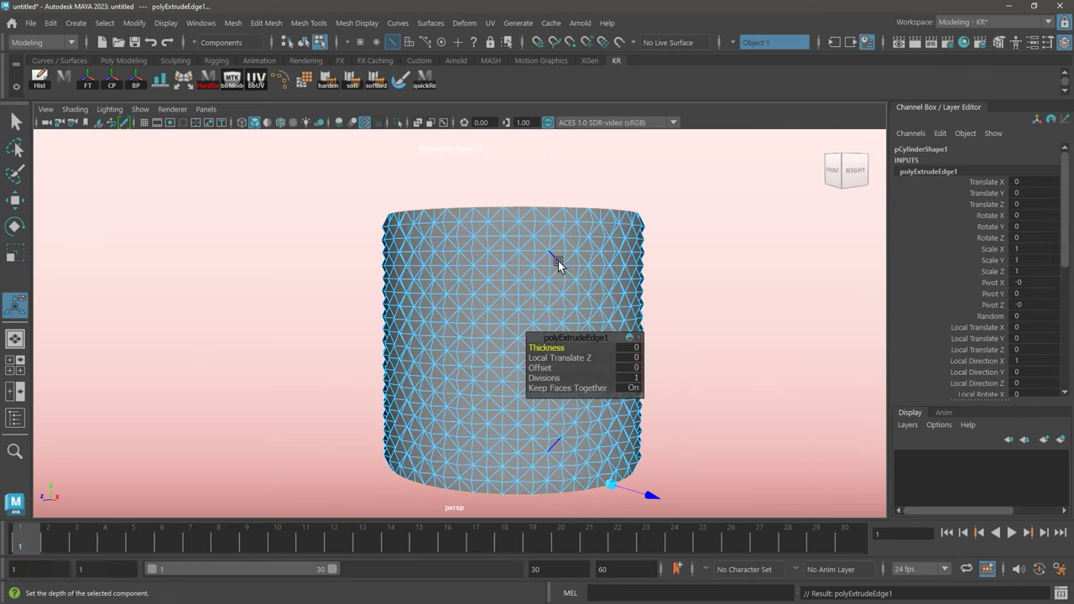
key(w)
alt+middle_drag(552, 254, 521, 341)
alt+right_drag(521, 341, 749, 397)
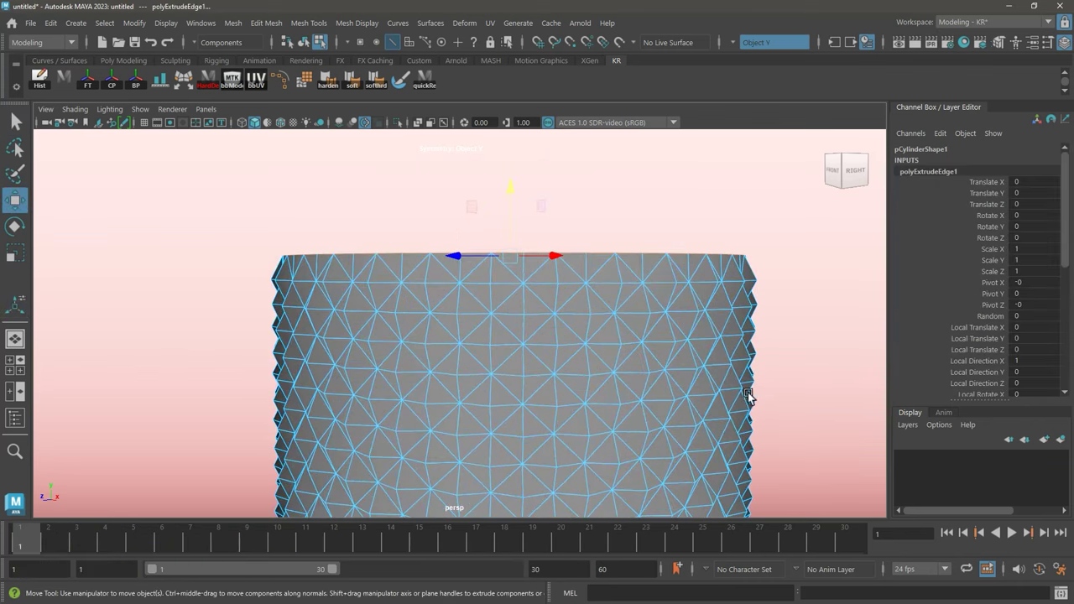
drag(513, 214, 512, 207)
alt+right_drag(611, 341, 490, 331)
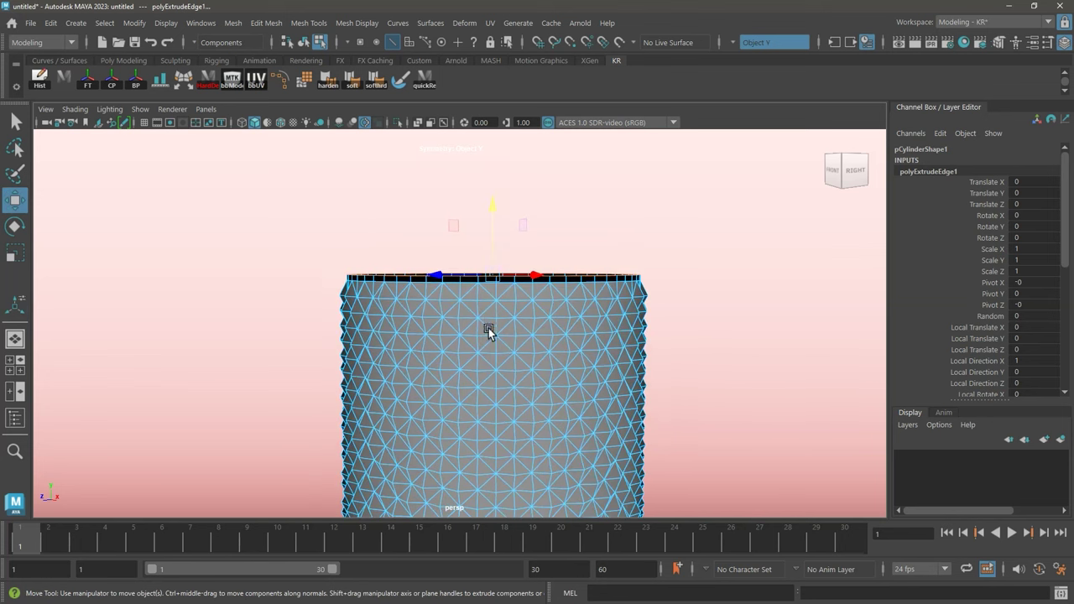
Step: Extrude the rim edges again, moving them outward in Y and scaling them inward to form a sloped bevel
alt+drag(489, 330, 496, 347)
mouse_move(513, 367)
shift+right_down()
mouse_move(514, 336)
mouse_move(512, 356)
shift+right_up()
key(w)
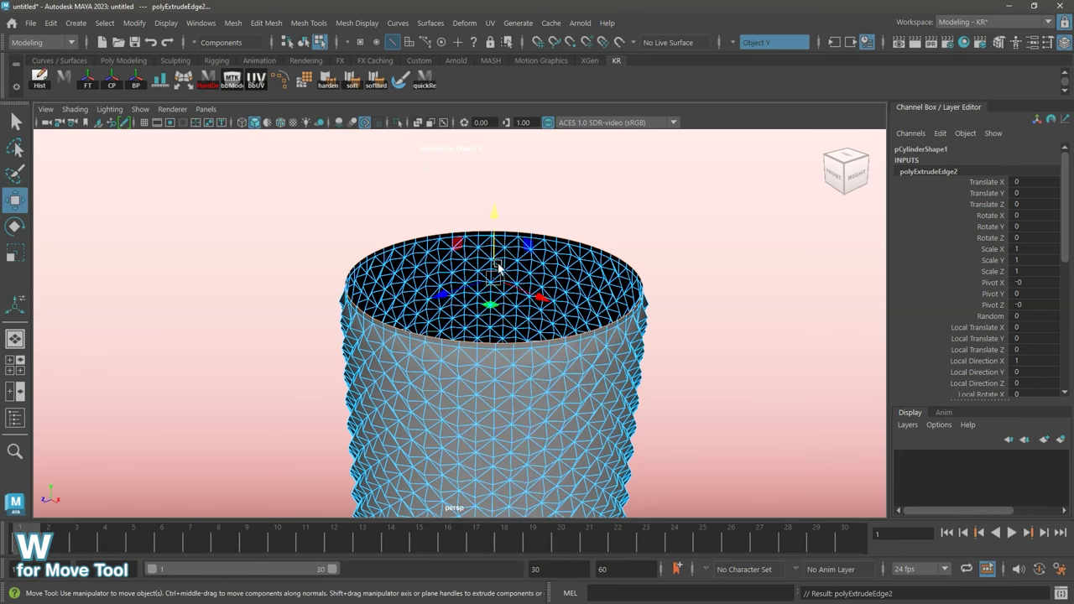
drag(494, 252, 467, 260)
key(r)
key(w)
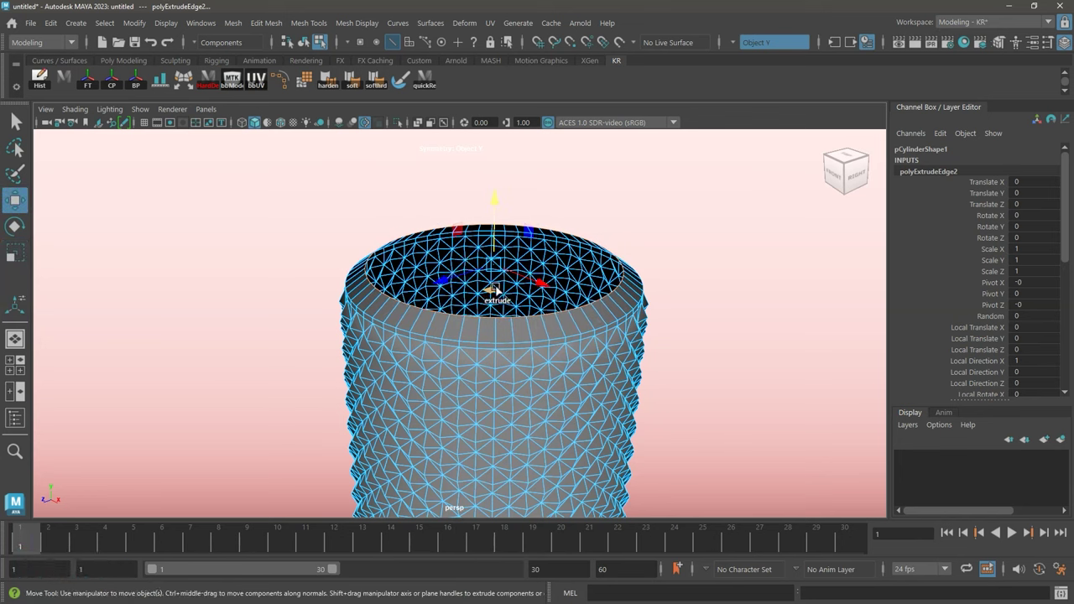
Step: Extrude the inner rim edges once more and merge them to the center, closing both ends with flat caps
shift+right_click(493, 290)
click(495, 329)
shift+right_drag(495, 319, 508, 233)
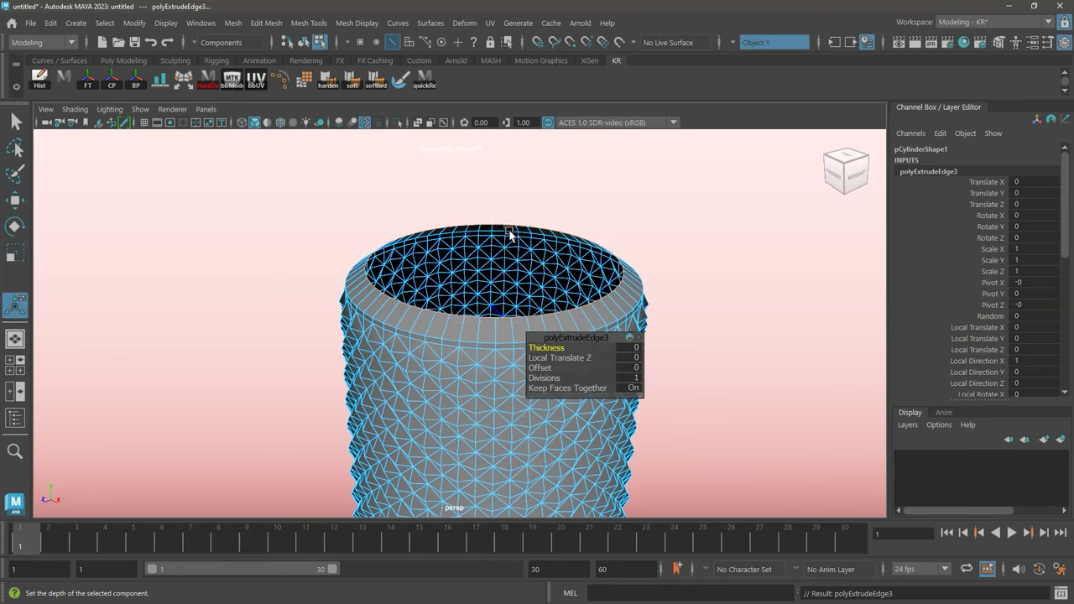
alt+drag(509, 256, 507, 322)
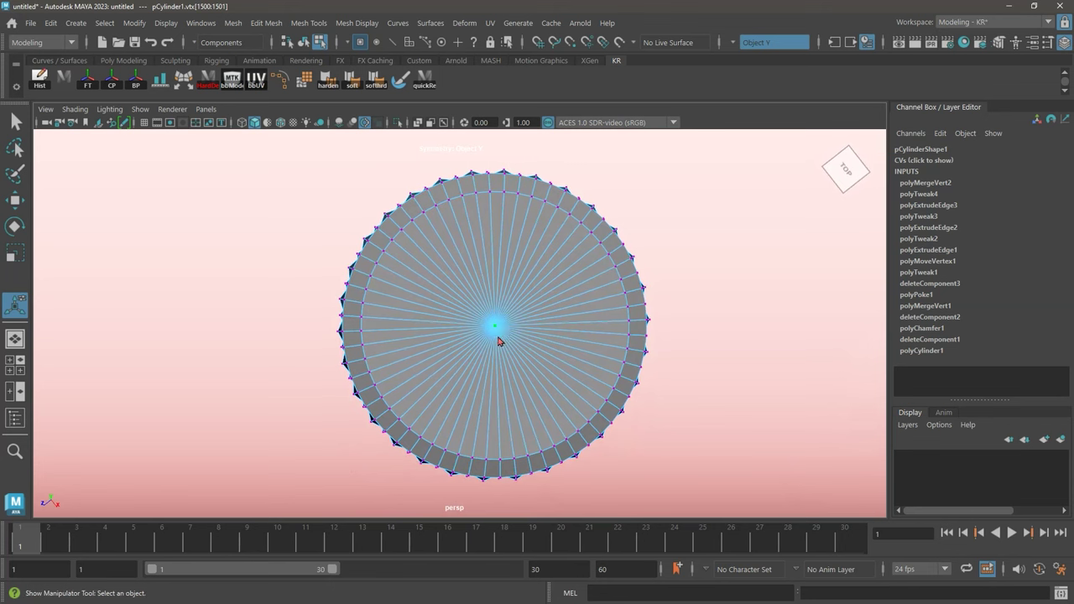
Step: Connect the radial edges of both caps with a new ring and scale that ring inward to about 0.51
right_drag(498, 191, 500, 287)
right_drag(503, 155, 502, 153)
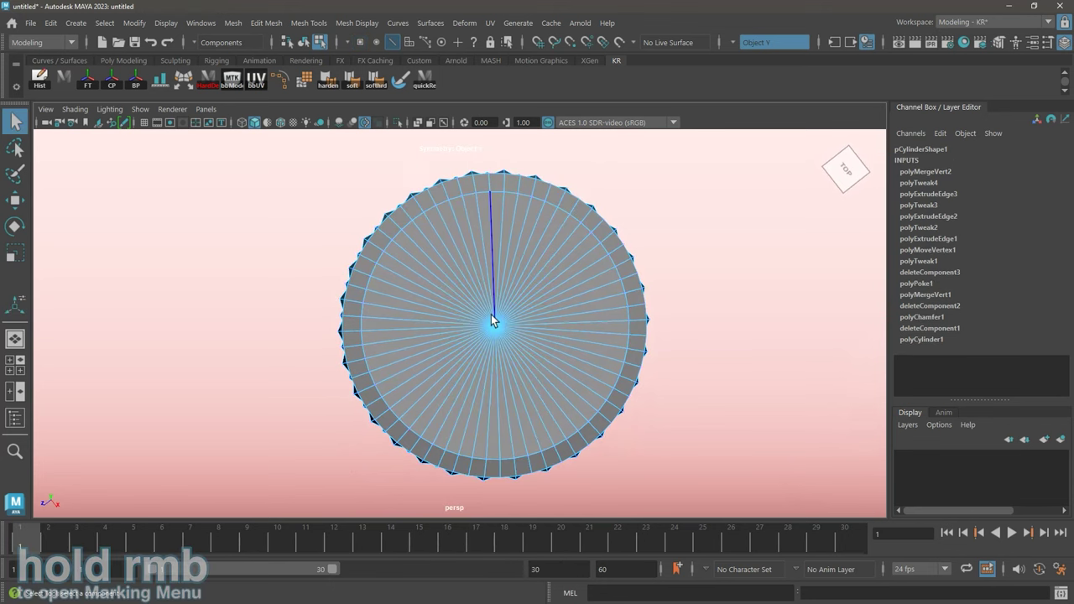
double_click(508, 340)
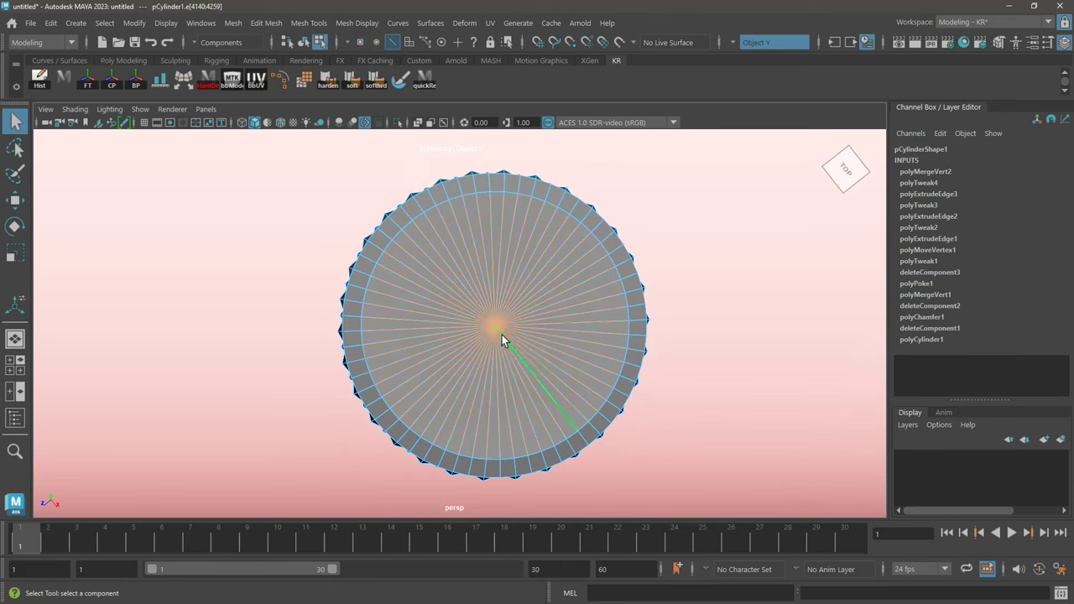
shift+right_drag(498, 339, 500, 532)
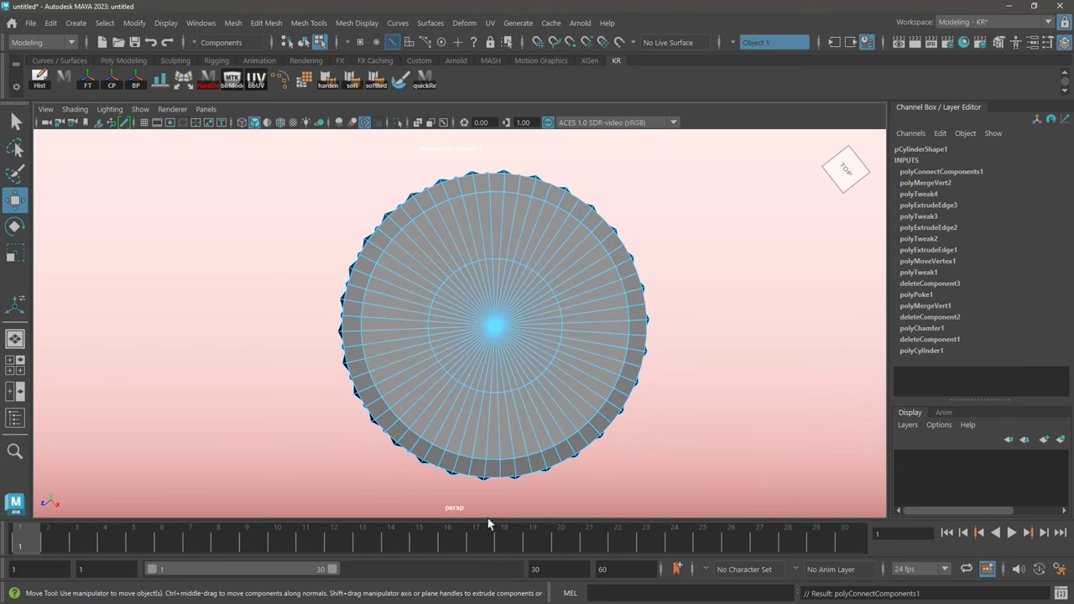
double_click(545, 285)
key(r)
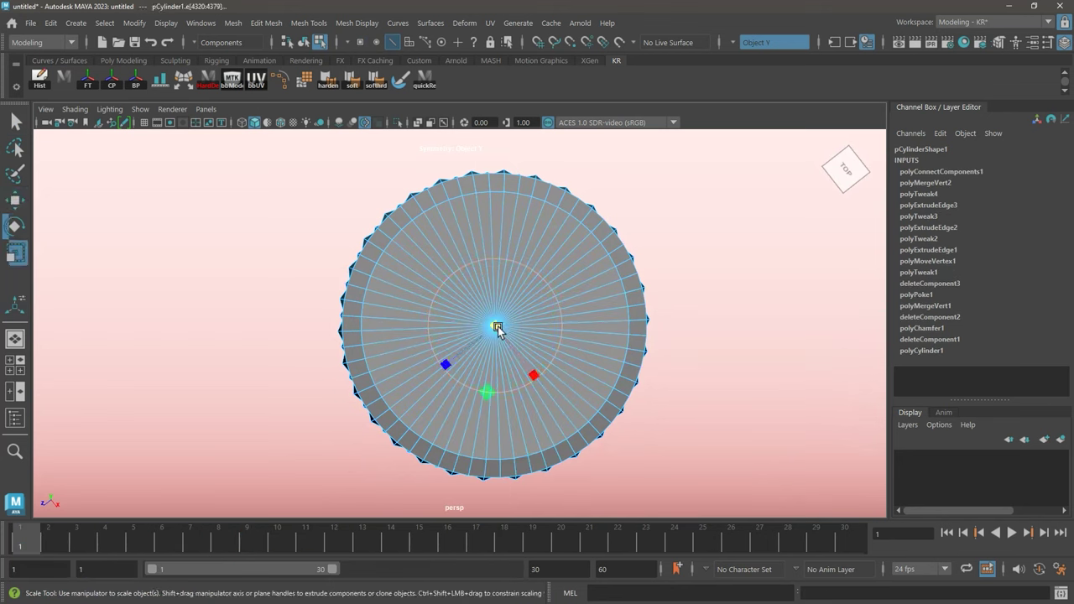
drag(494, 325, 463, 324)
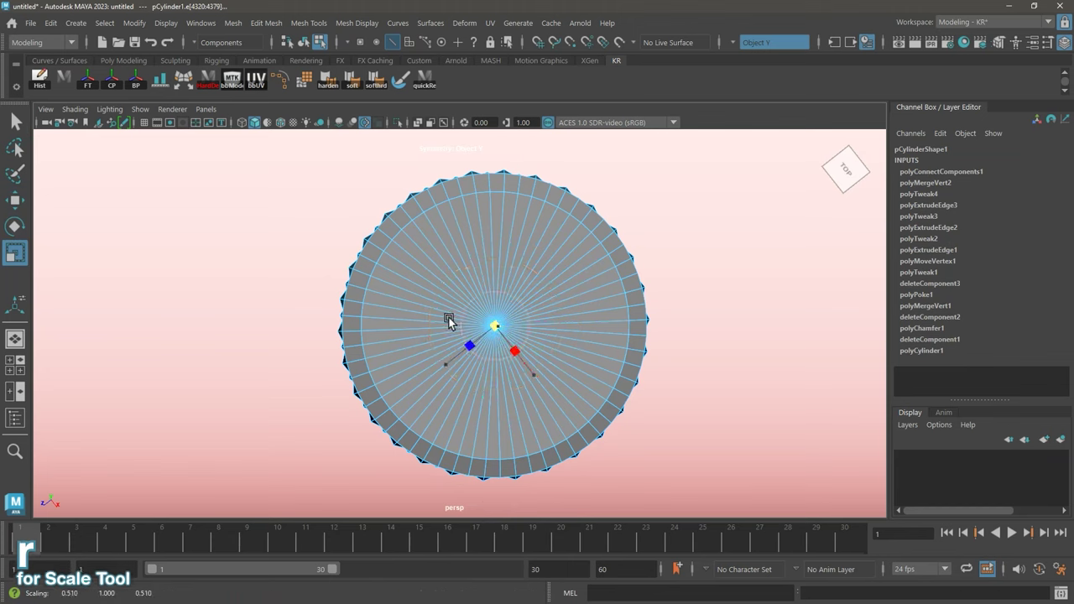
key(w)
Step: Insert two evenly spaced edge loops between the inner ring and the outer edge of the caps
click(574, 316)
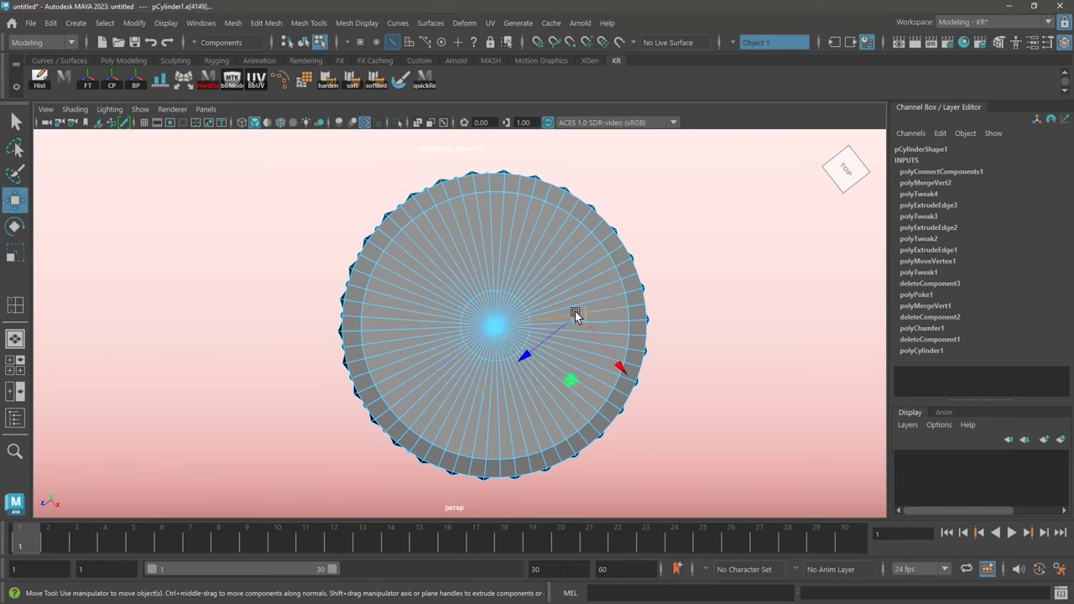
shift+right_drag(576, 316, 625, 410)
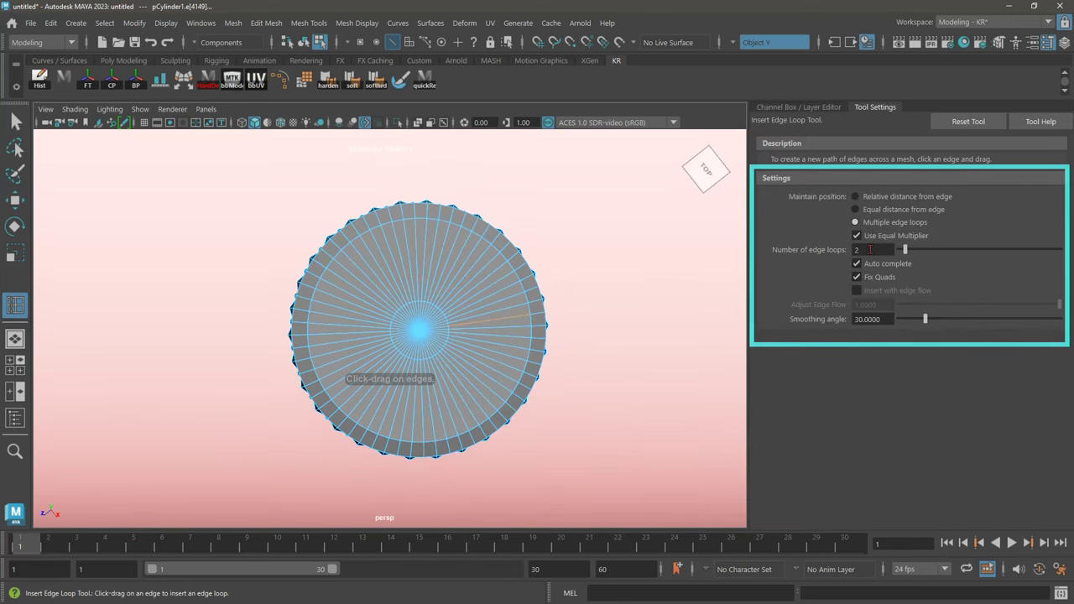
click(483, 306)
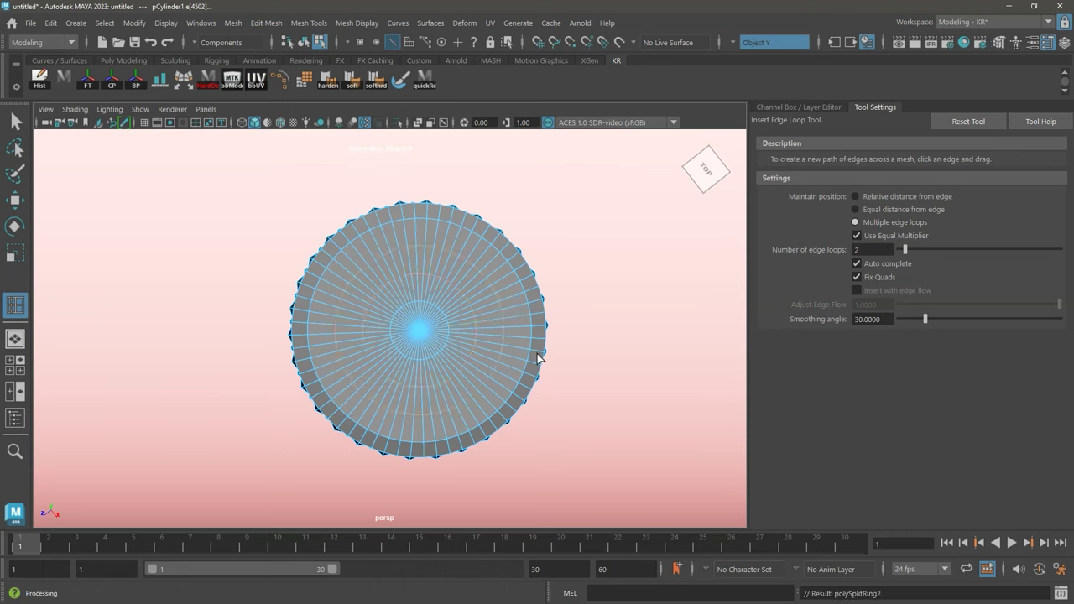
Step: Select the whole cylinder in object mode and apply Soften/Harden Edges with an angle of 25
alt+drag(585, 415, 562, 284)
alt+middle_drag(562, 314, 563, 343)
alt+drag(563, 343, 578, 335)
alt+middle_drag(570, 335, 575, 337)
key(F8)
key(w)
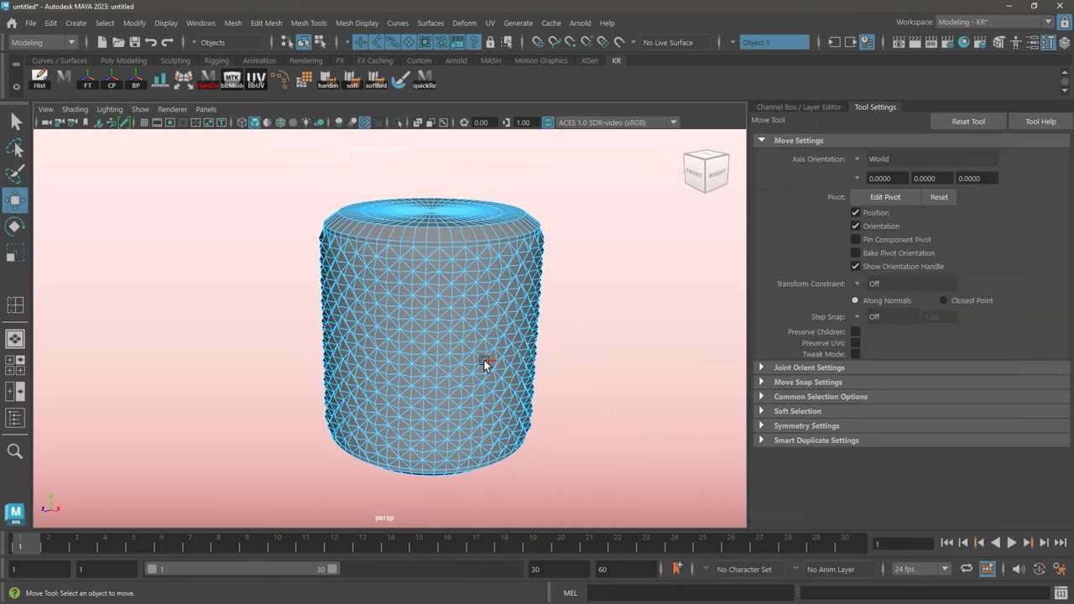
key(F8)
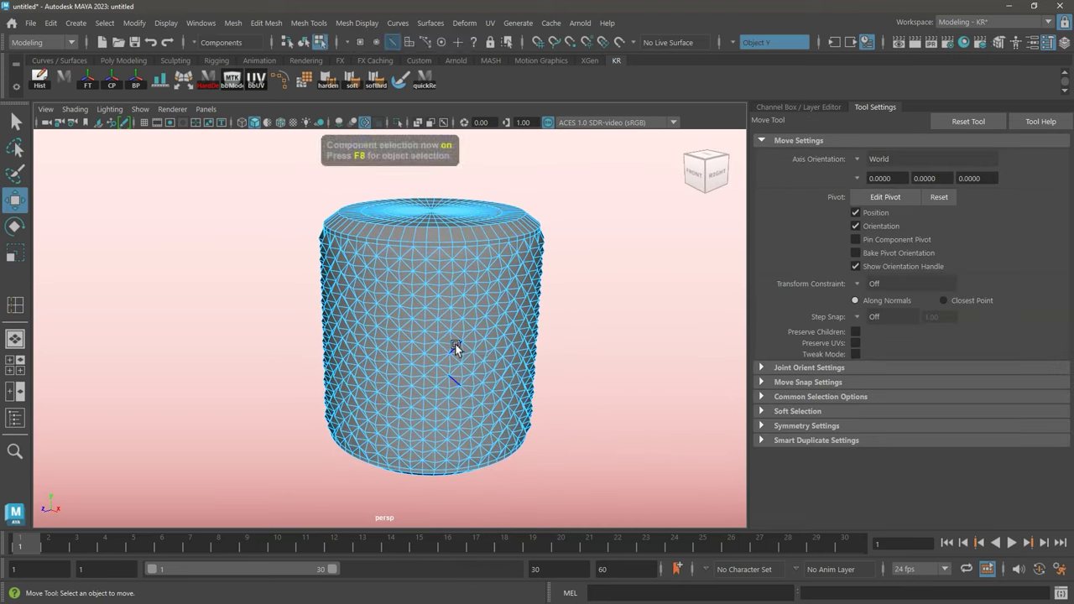
key(F8)
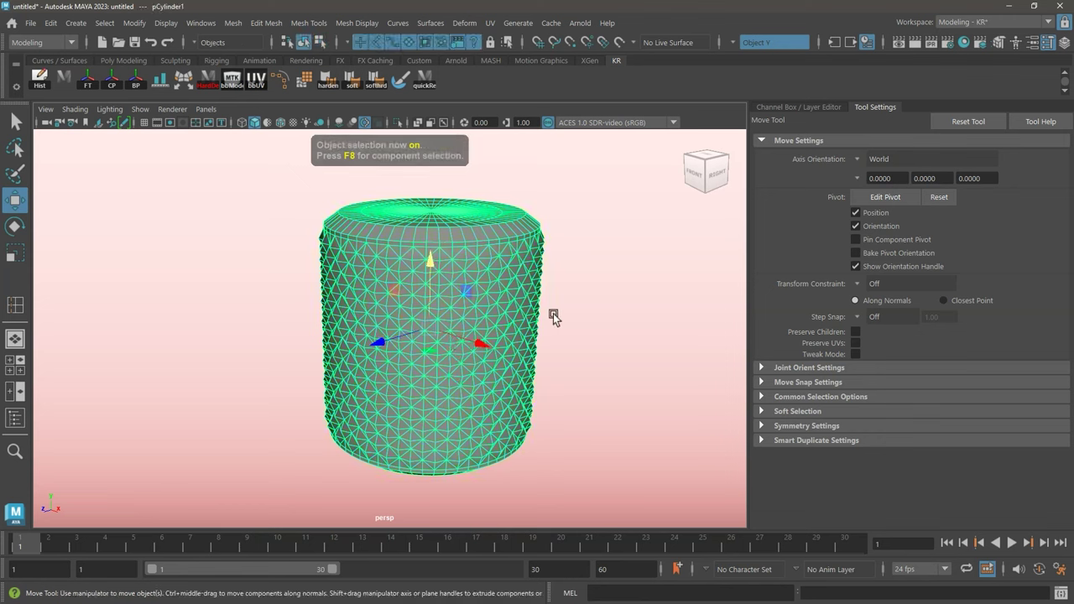
shift+right_drag(451, 347, 663, 230)
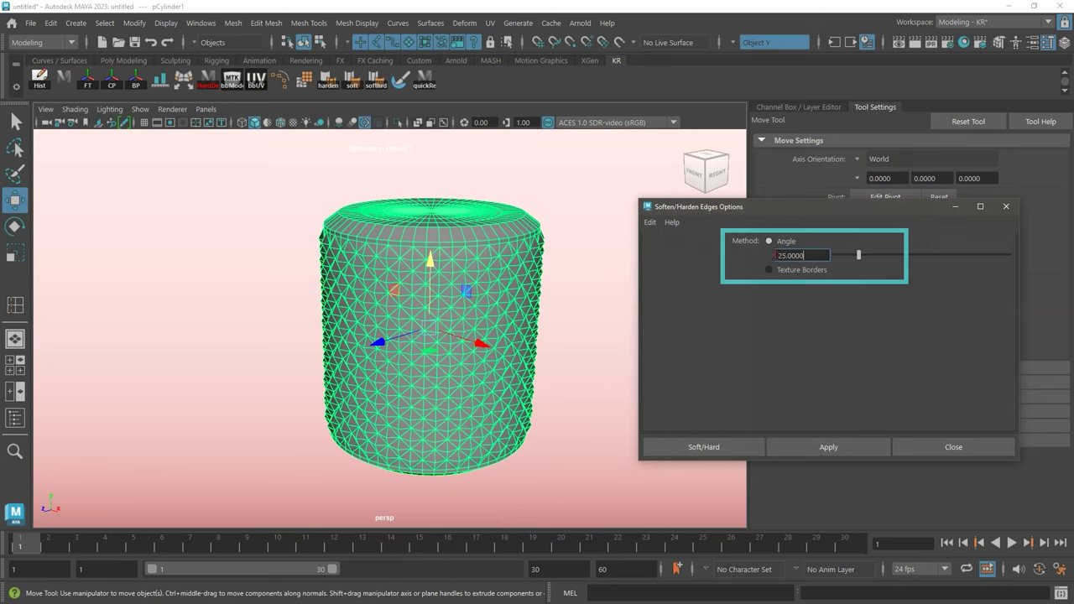
click(779, 450)
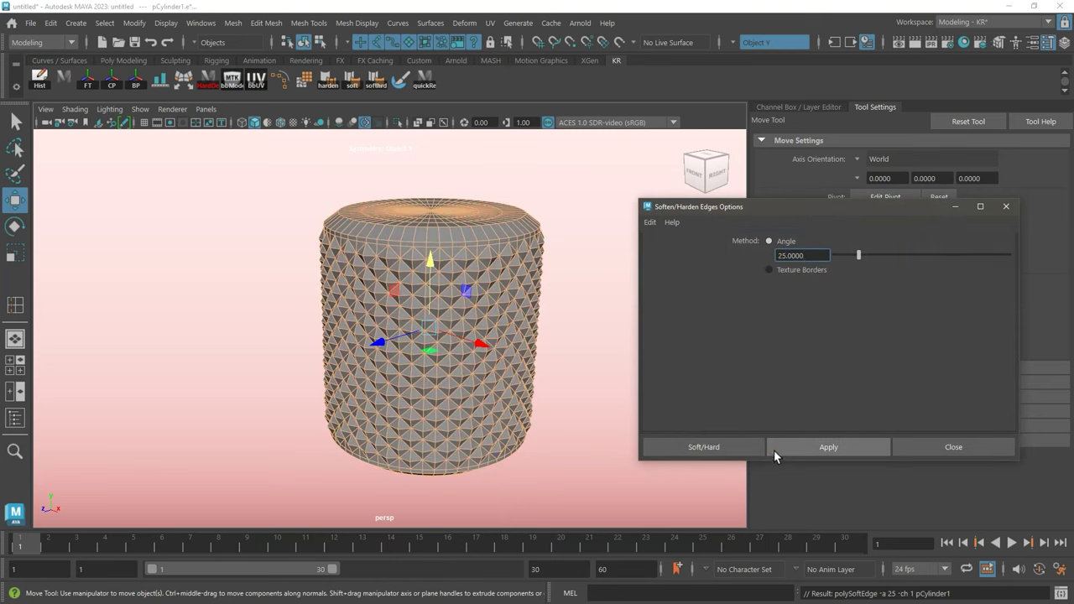
click(912, 446)
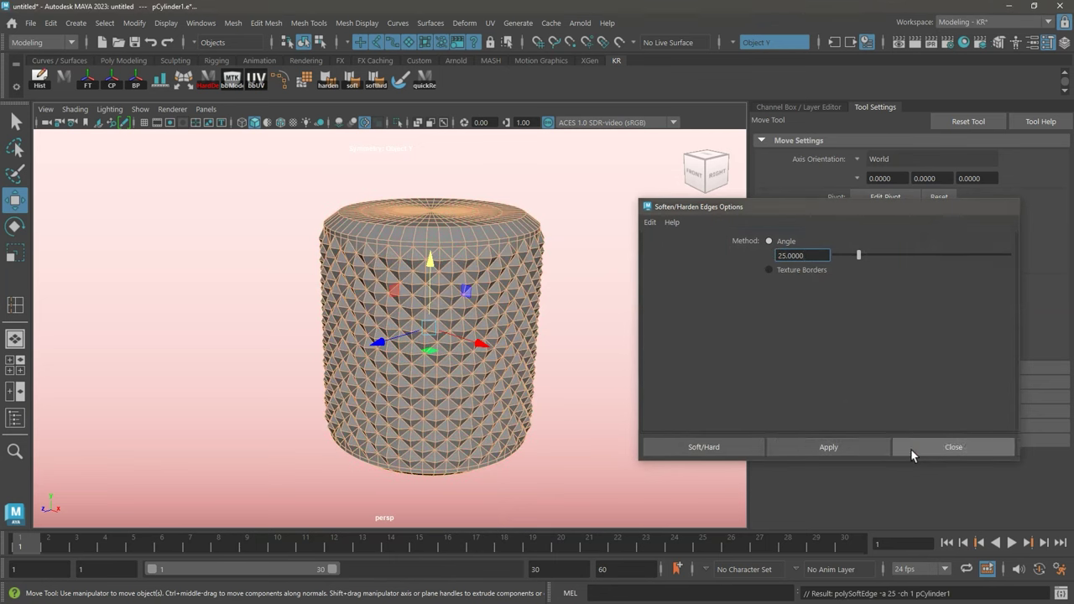
Step: Select only the cylinder's hard edges with a selection constraint on the next selection, then close and reset the constraint
click(104, 22)
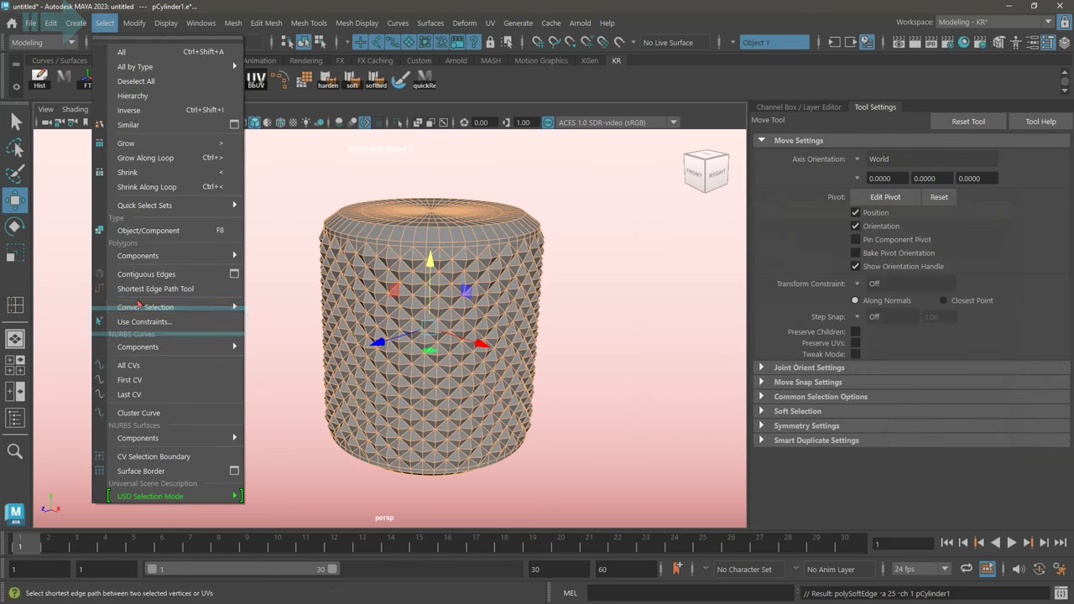
click(150, 322)
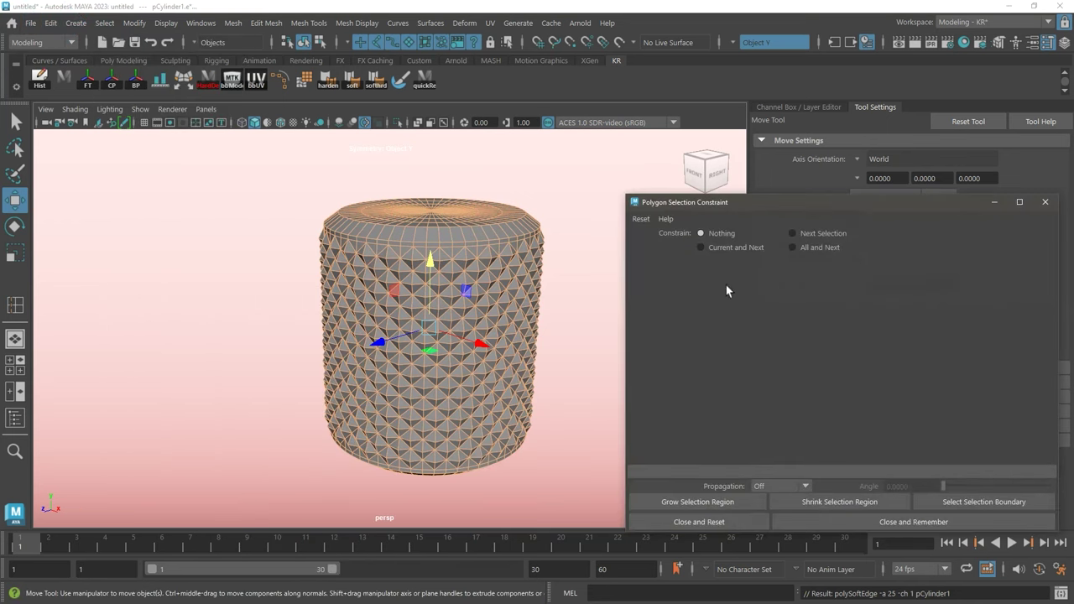
click(802, 231)
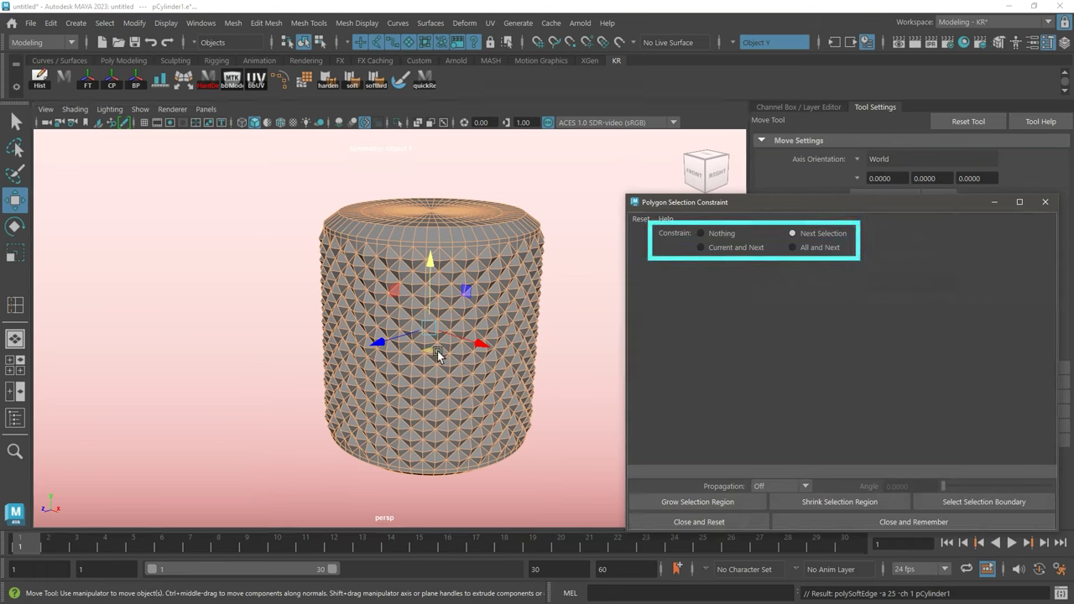
right_drag(438, 192, 439, 156)
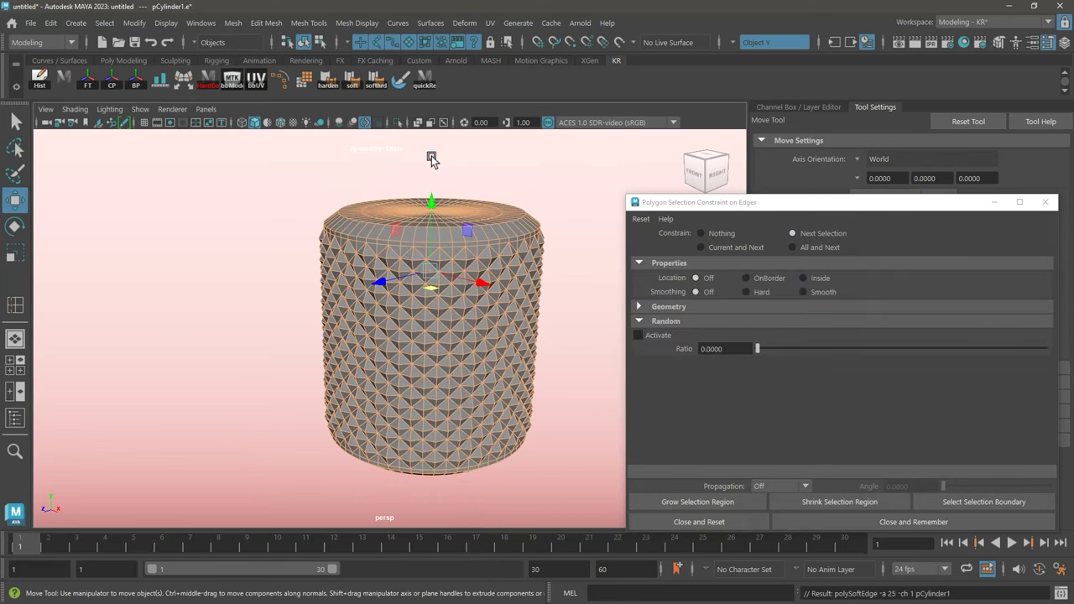
click(758, 293)
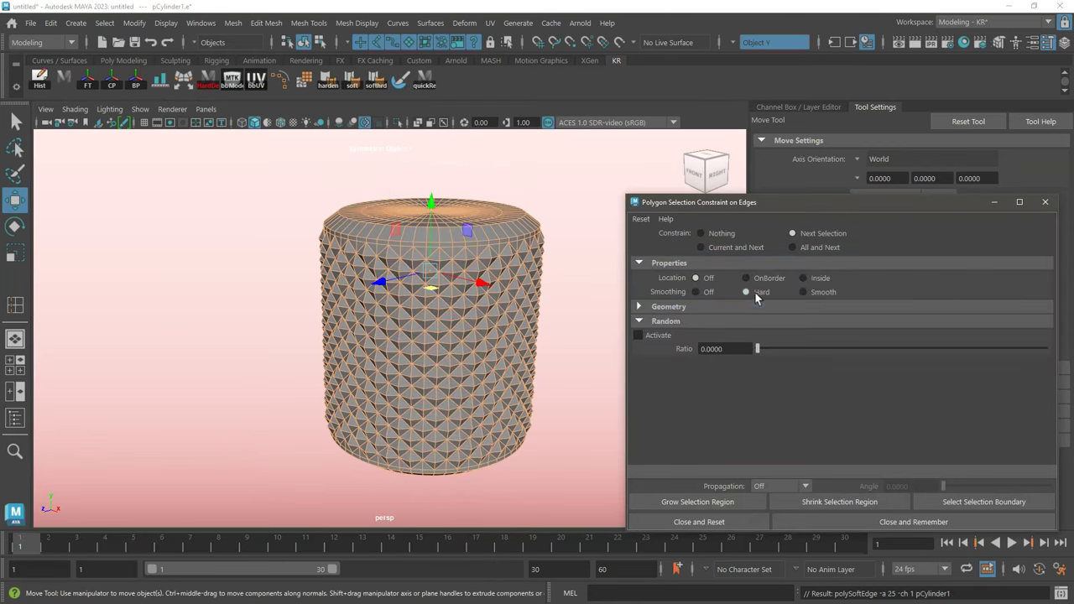
drag(249, 166, 516, 398)
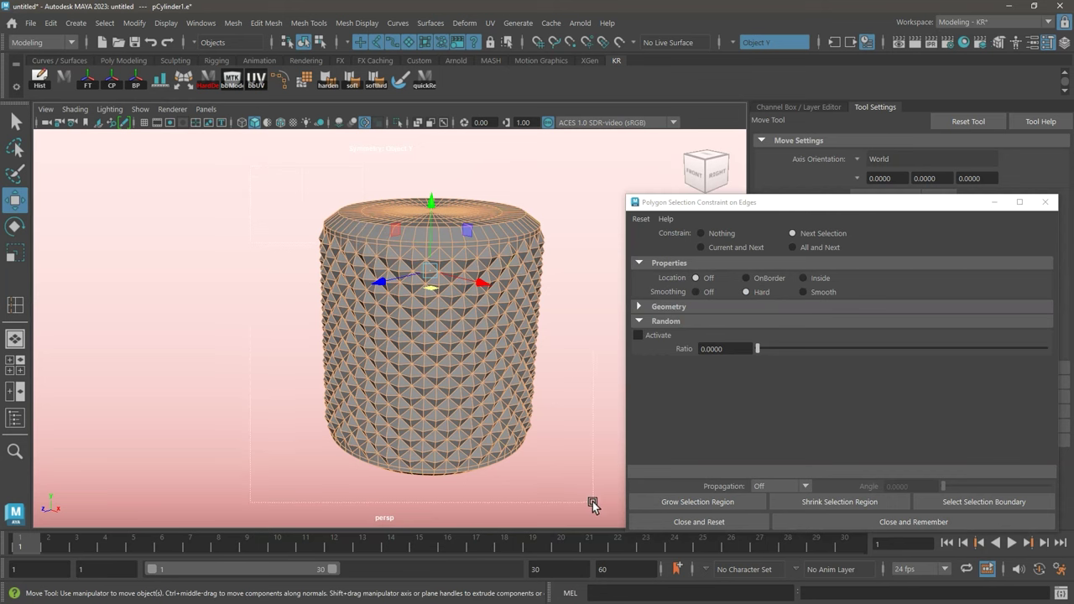
click(699, 521)
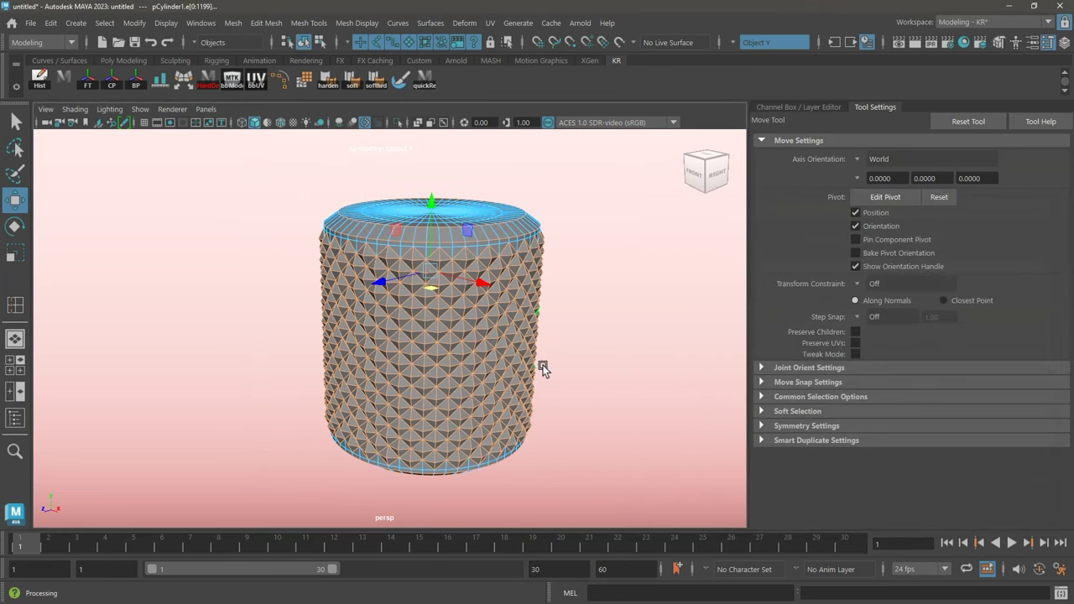
Step: In the front view, add the remaining side-wall edges up to the rims to the selection, excluding the chamfers and caps, and return to perspective
key(space)
right_drag(546, 364, 550, 403)
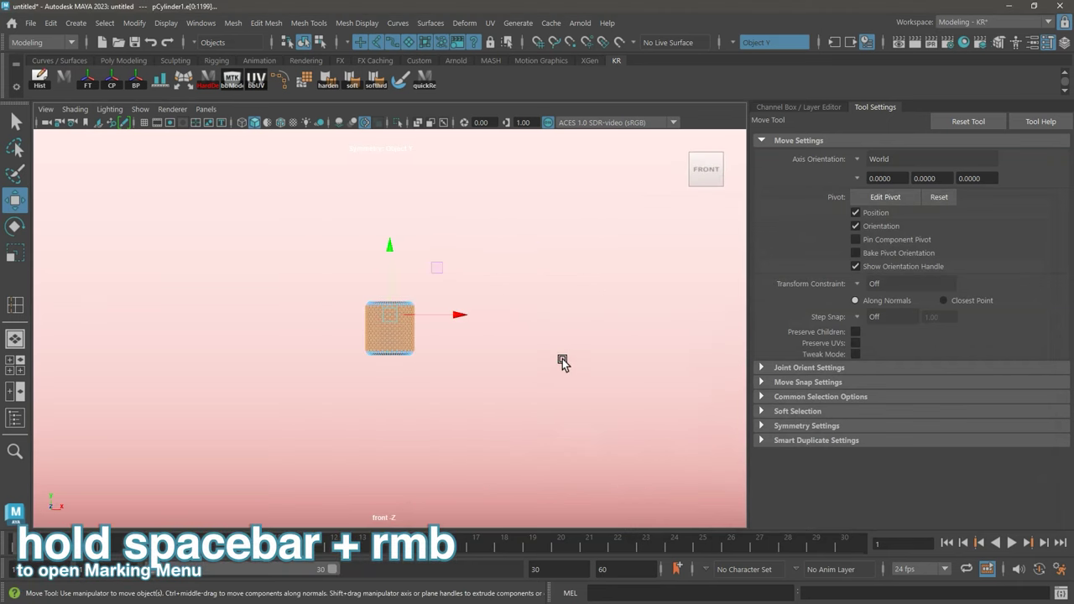
key(f)
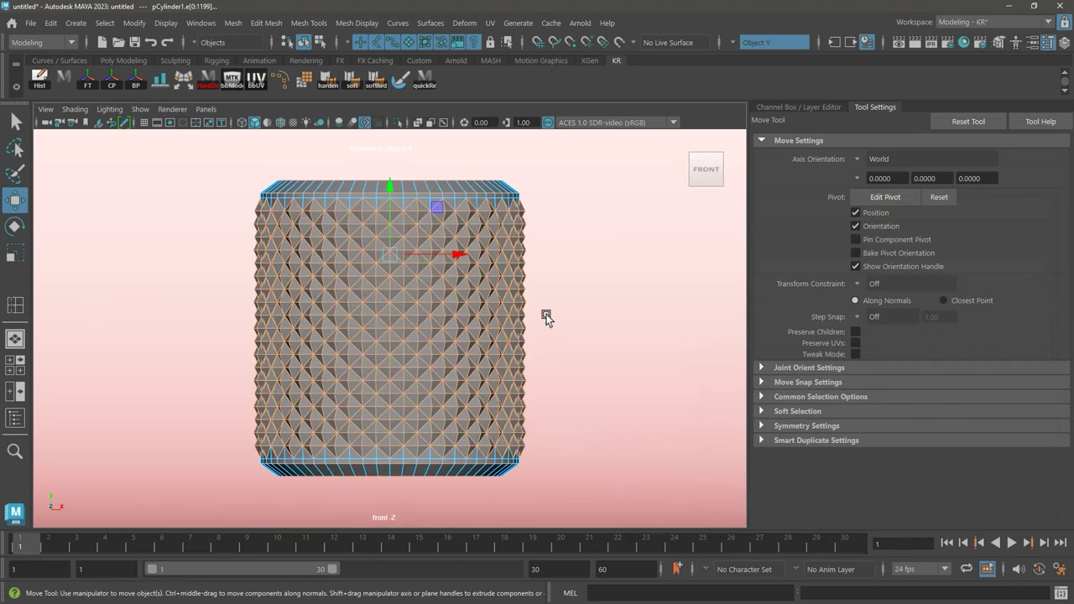
drag(430, 264, 211, 198)
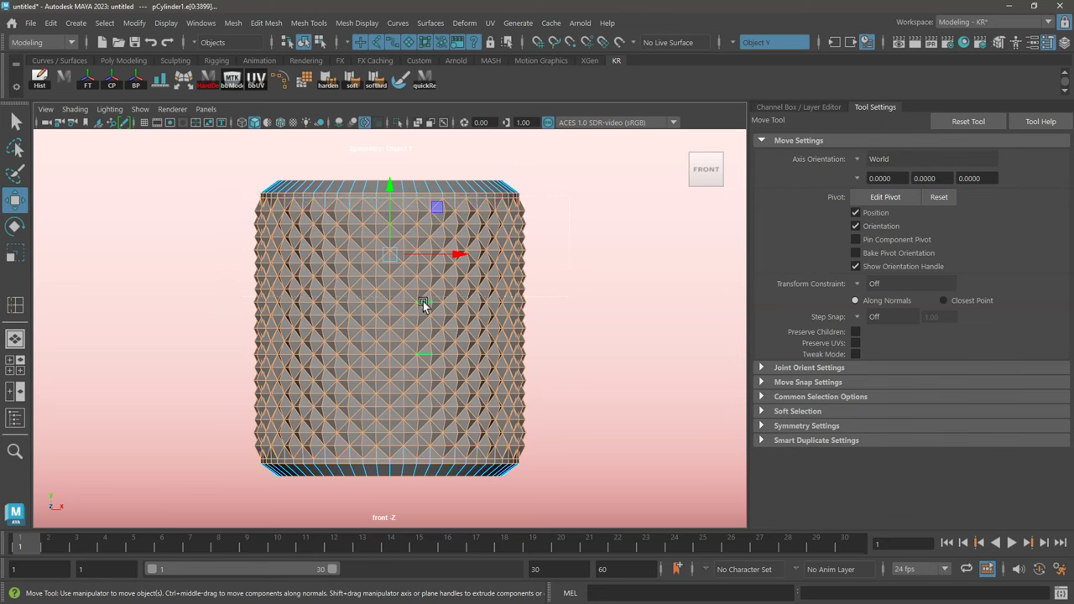
right_drag(423, 301, 403, 264)
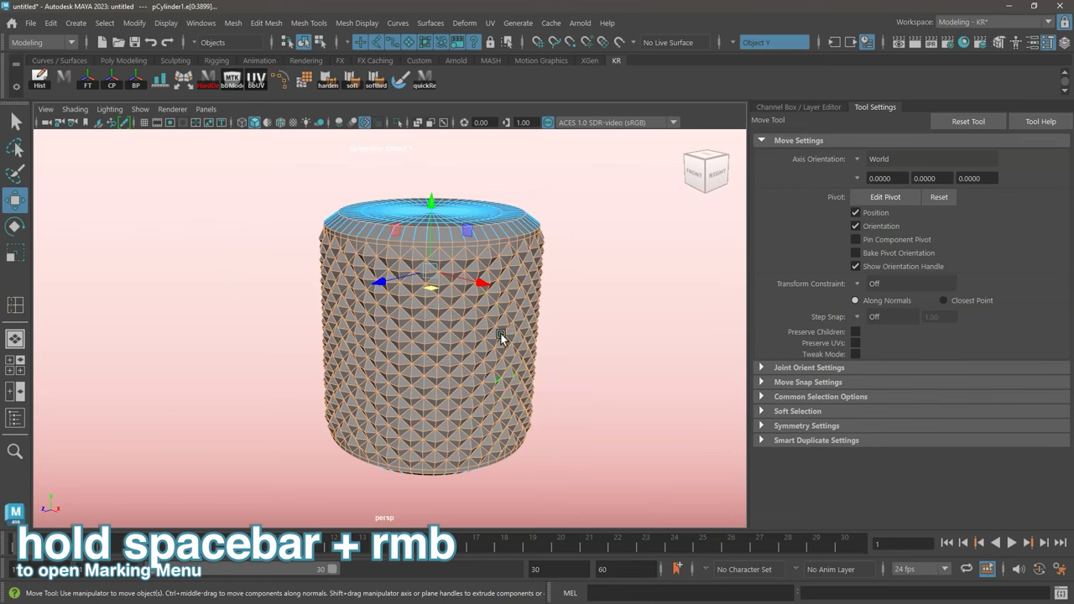
mouse_move(500, 332)
alt+mouse_down()
mouse_move(492, 350)
mouse_move(502, 342)
alt+mouse_up()
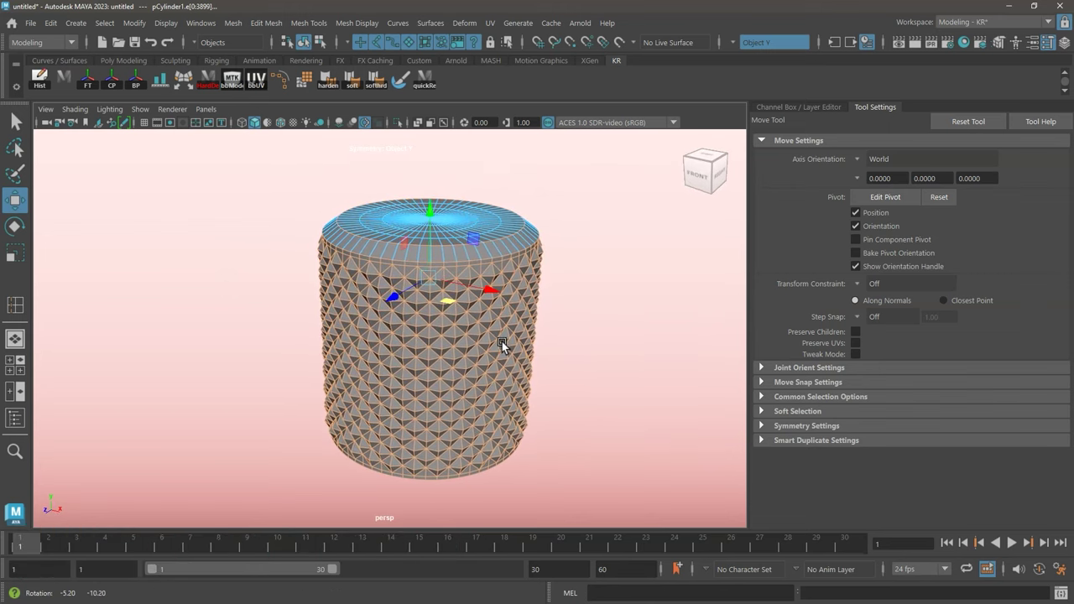
Step: Bevel the selected edges with 2 segments and a fraction of 0.8, then leave the manipulator for the Select Tool
shift+right_drag(452, 326, 528, 324)
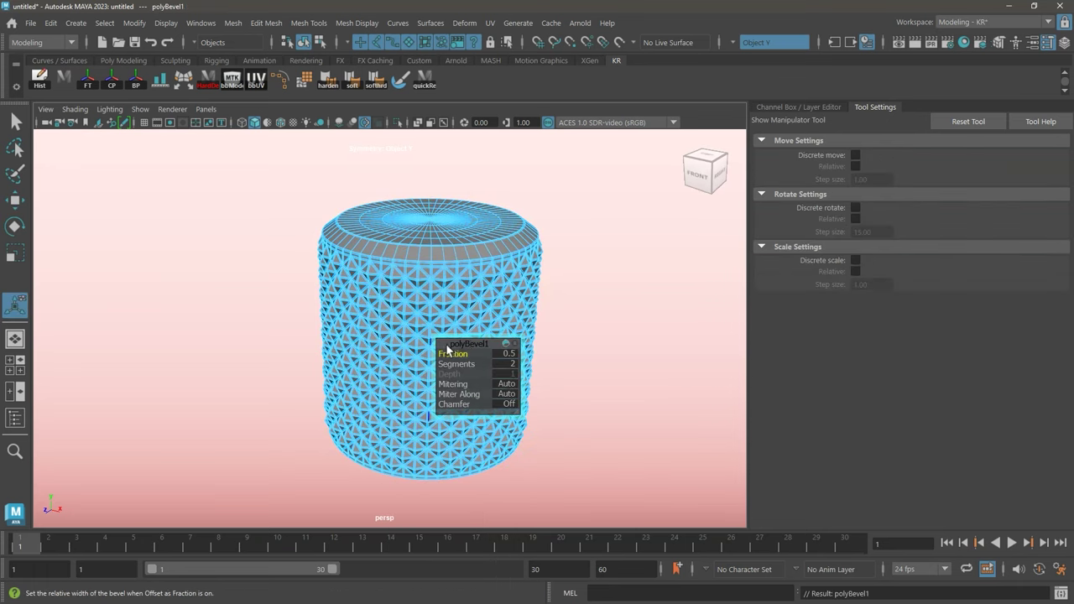
click(507, 354)
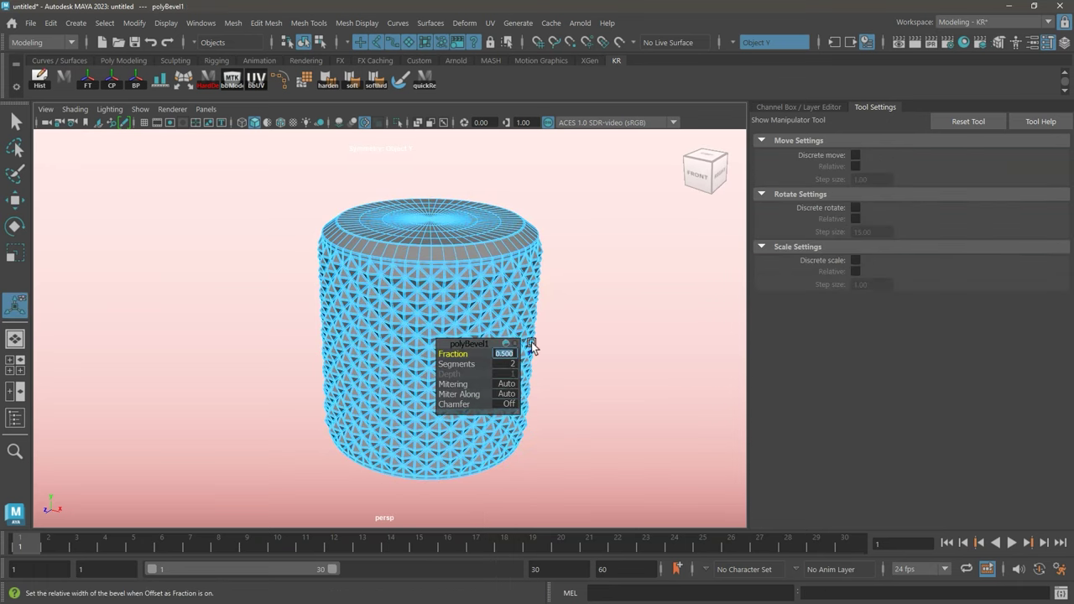
text(.8)
key(Return)
key(Return)
key(F8)
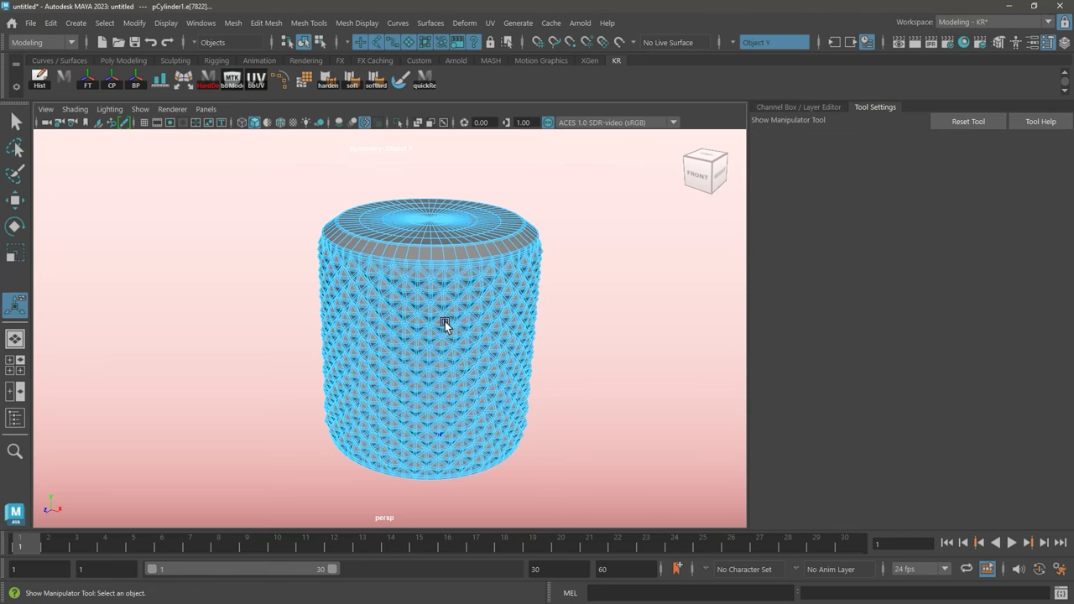
key(q)
key(F8)
Step: Hide the Attribute Editor and Tool Settings to widen the viewport around the cylinder
key(ctrl+a)
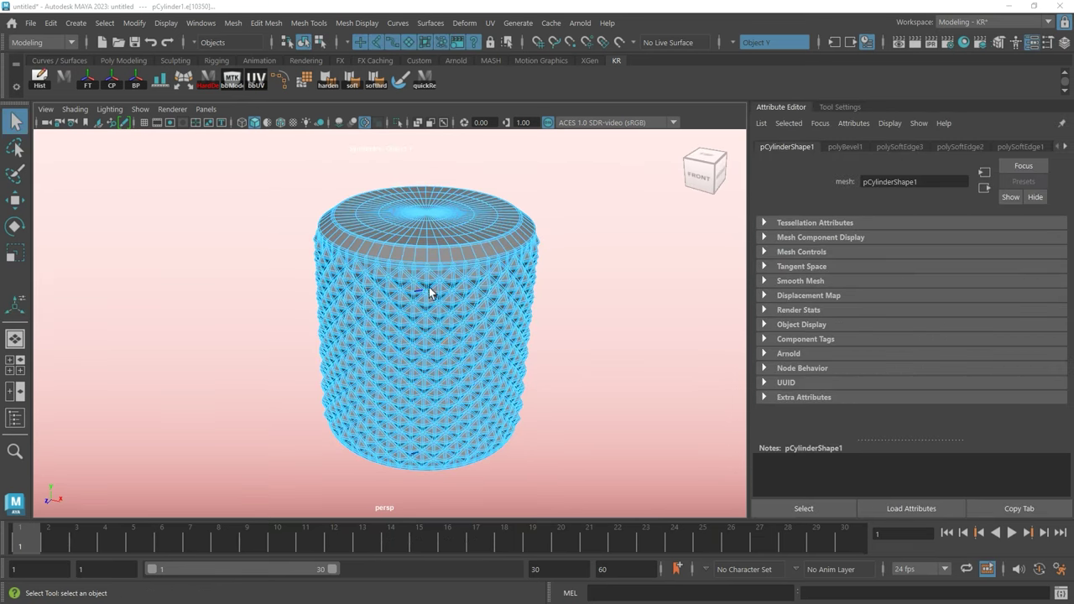
click(1035, 44)
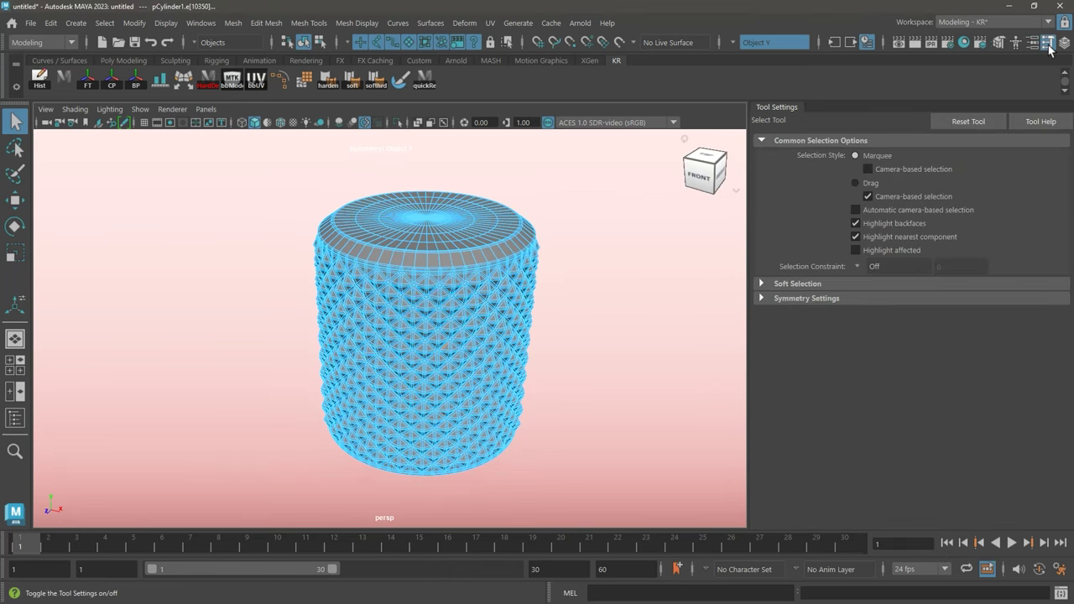
click(1048, 44)
alt+right_drag(788, 329, 560, 338)
alt+middle_drag(560, 338, 506, 333)
alt+drag(573, 340, 581, 341)
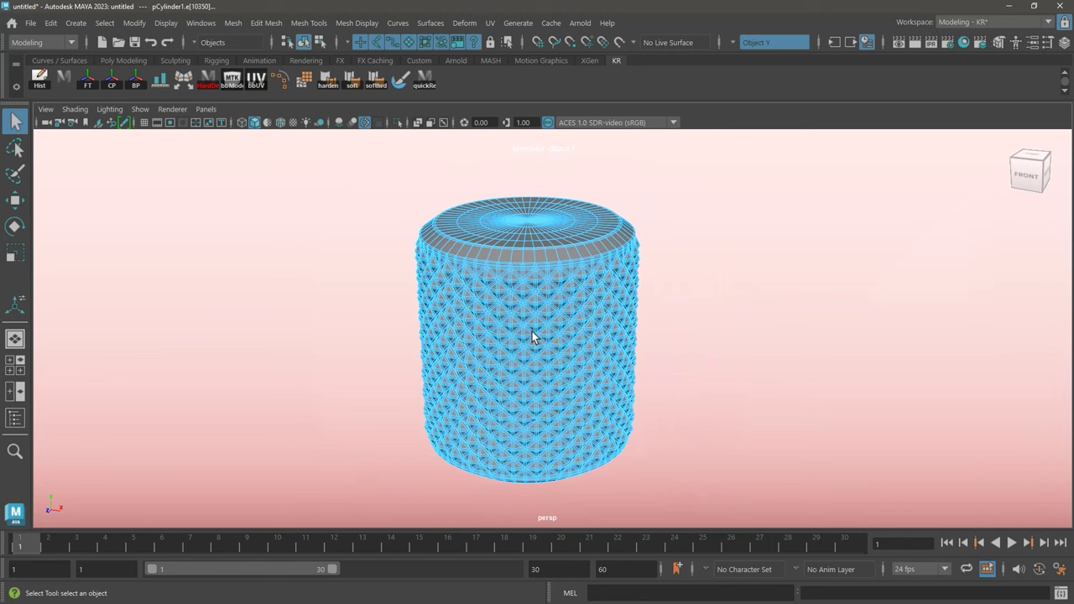
Step: Return the cylinder to object mode, assign a new Blinn material to it, and deselect it to show the shaded result
key(F8)
shift+right_drag(533, 335, 658, 208)
key(F8)
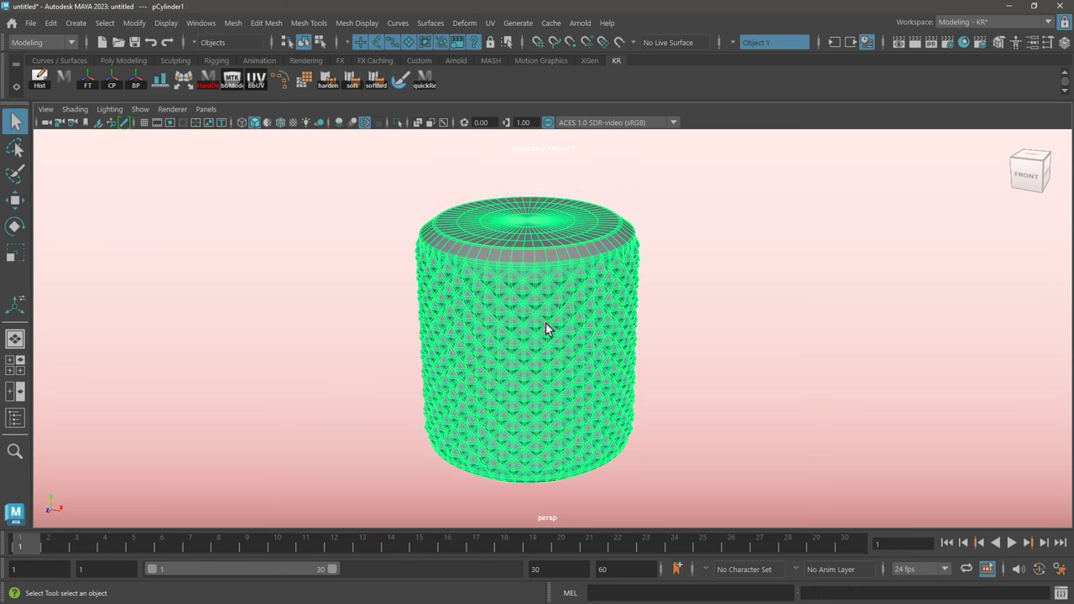
right_drag(516, 361, 607, 471)
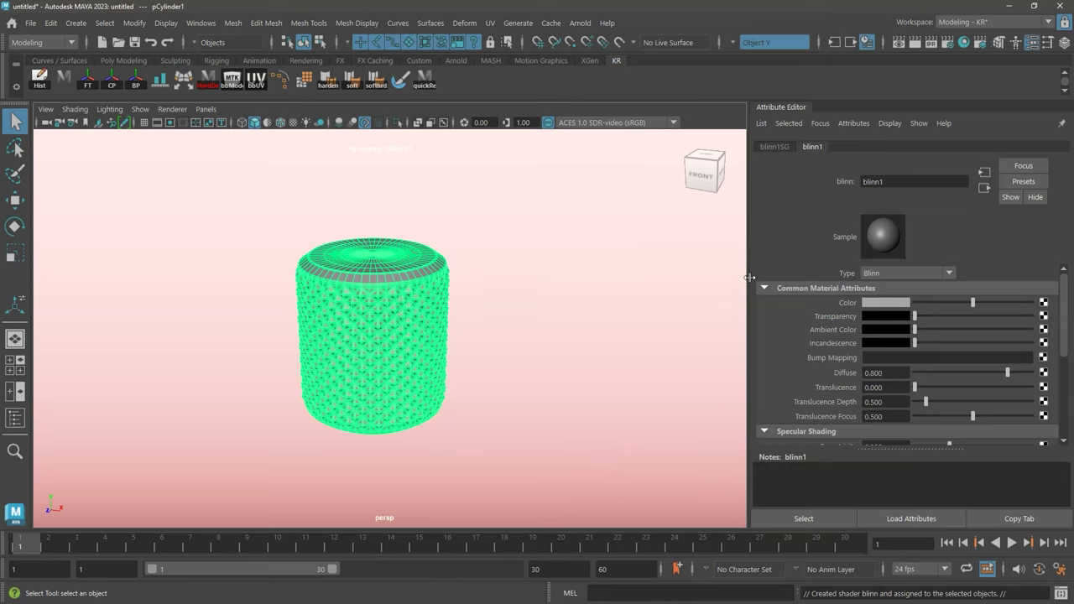
key(ctrl+a)
click(645, 395)
alt+drag(660, 394, 690, 400)
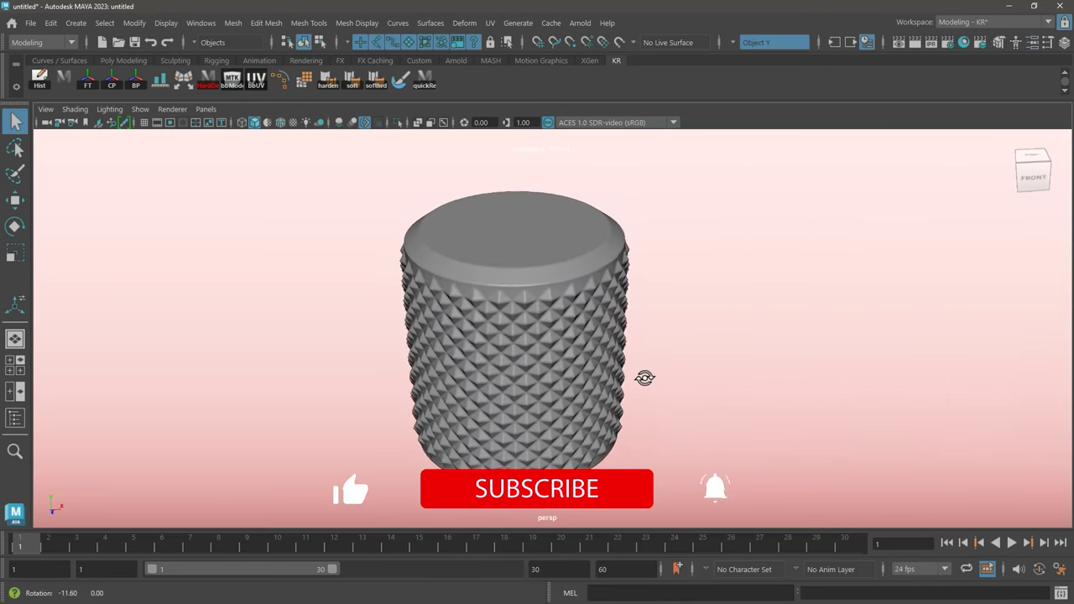